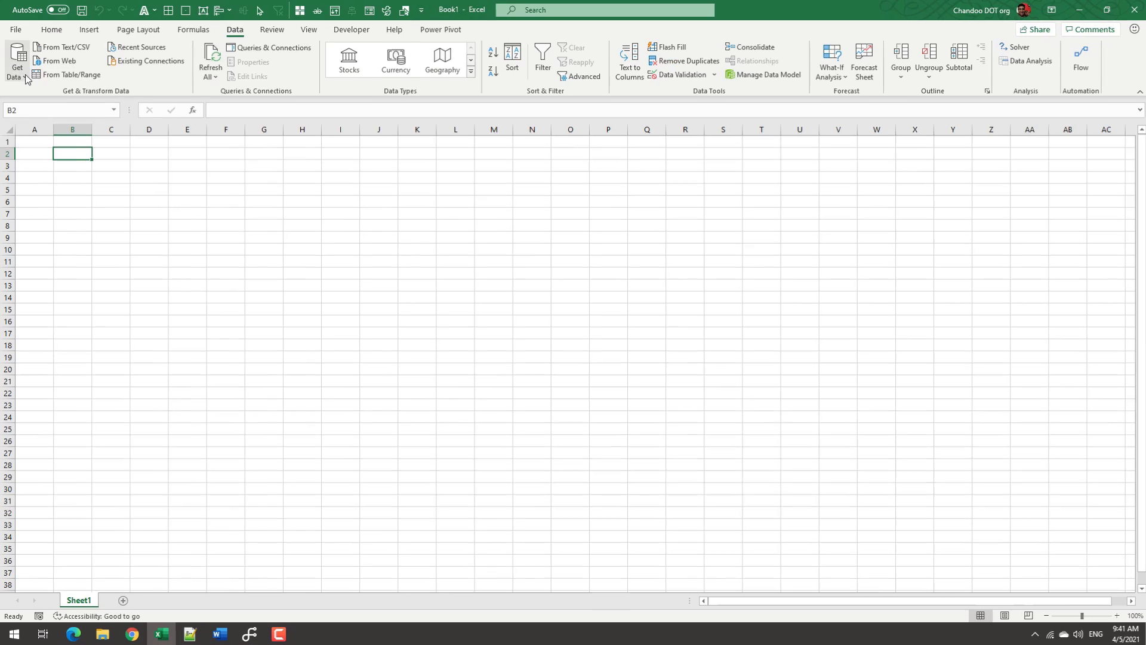
{"action": "left_click", "coordinate": [25, 74]}
{"action": "mouse_move", "coordinate": [89, 108]}
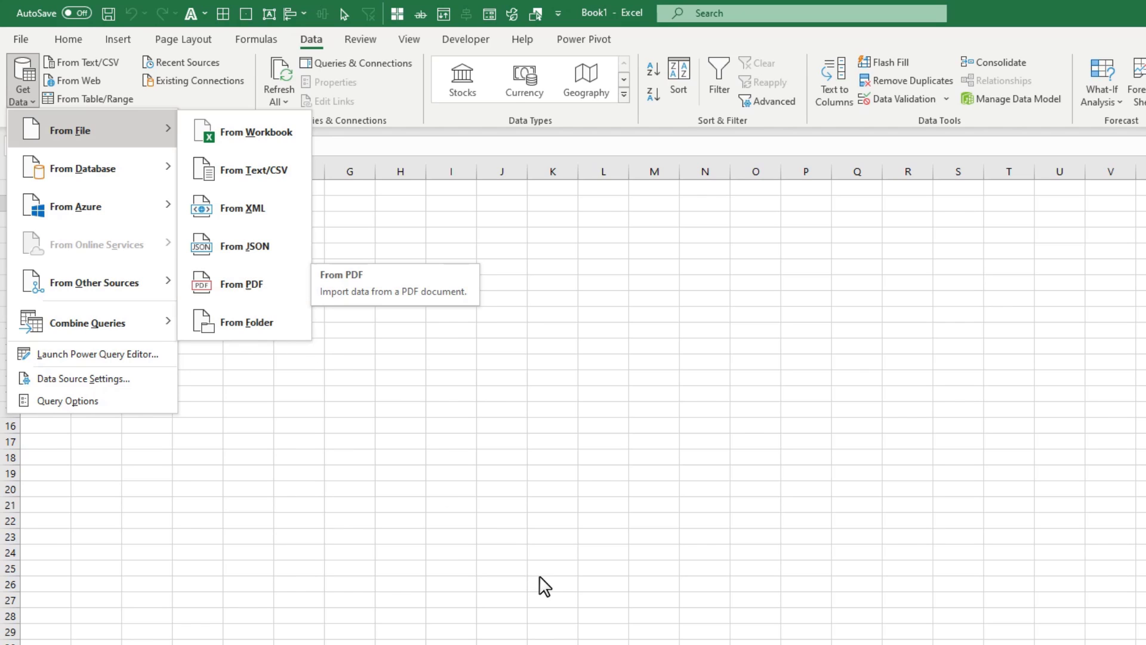
{"action": "left_click", "coordinate": [566, 559]}
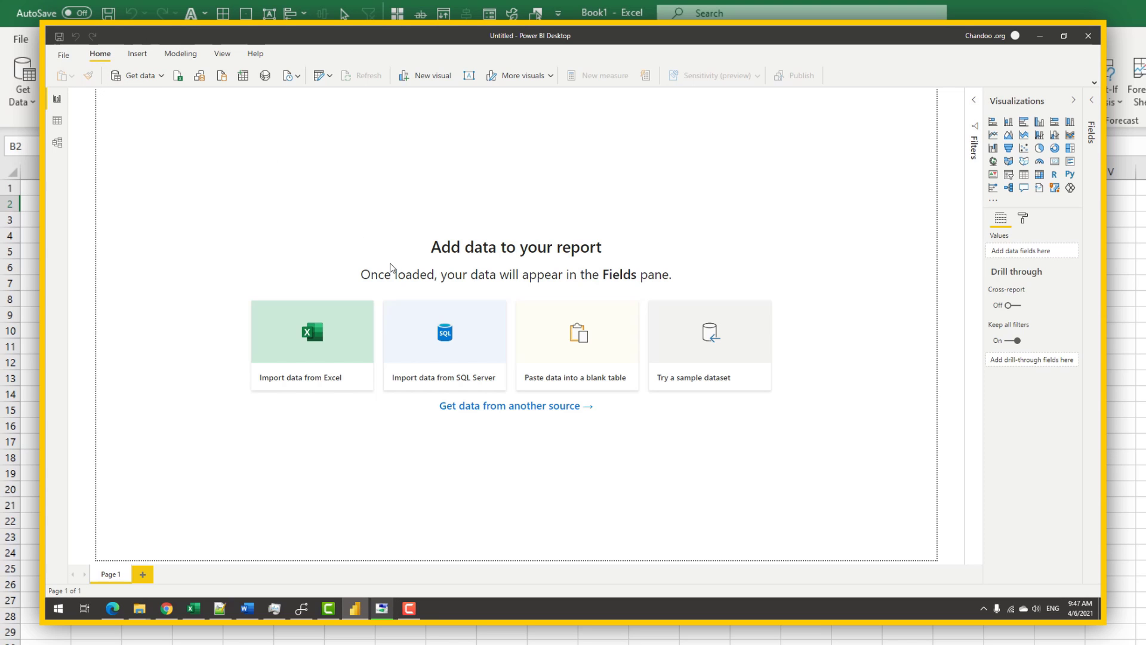
{"action": "left_click", "coordinate": [145, 76]}
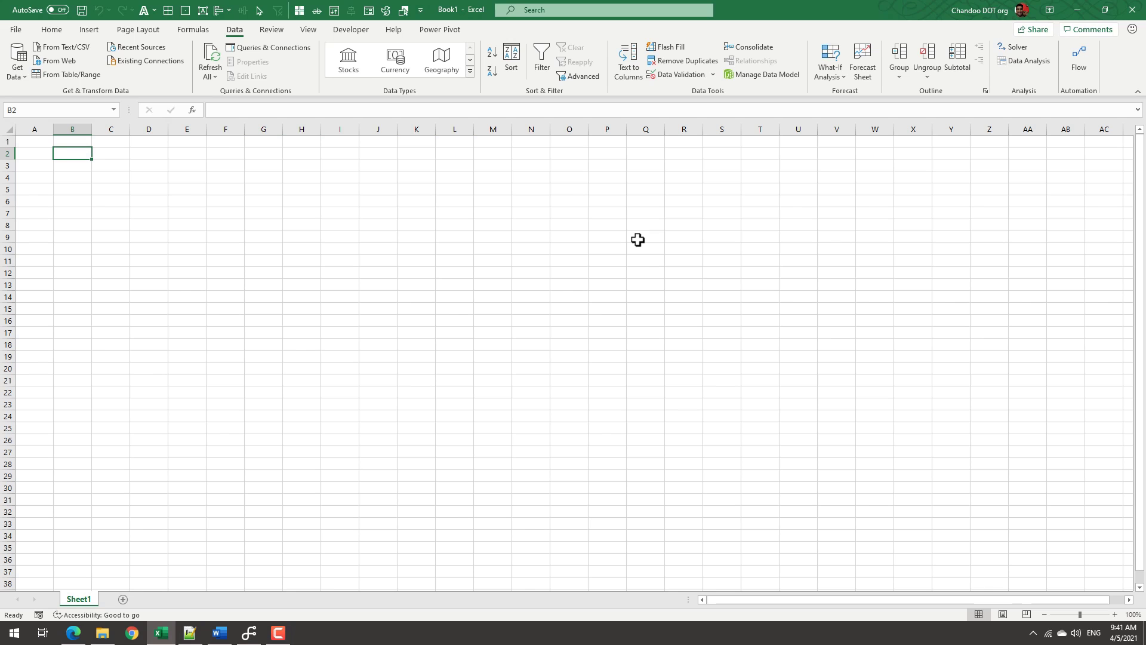
Start a PDF data import from the file Credit Card Statement - Jul 2020.pdf.
{"action": "left_click", "coordinate": [25, 76]}
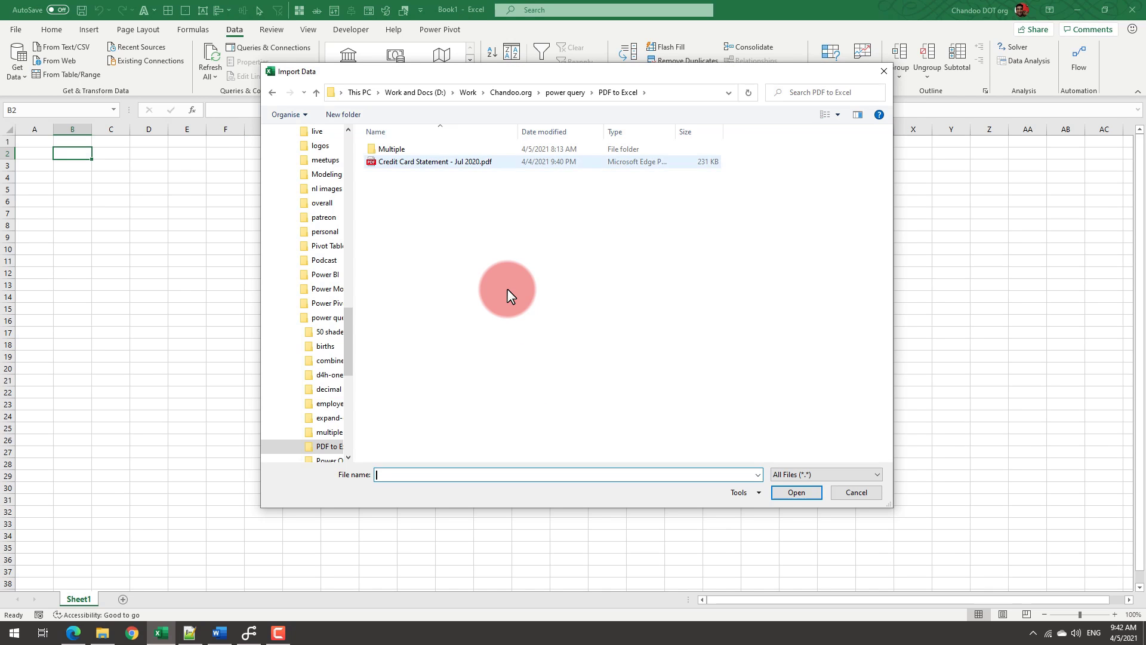
{"action": "left_click", "coordinate": [464, 163]}
{"action": "left_click", "coordinate": [798, 492]}
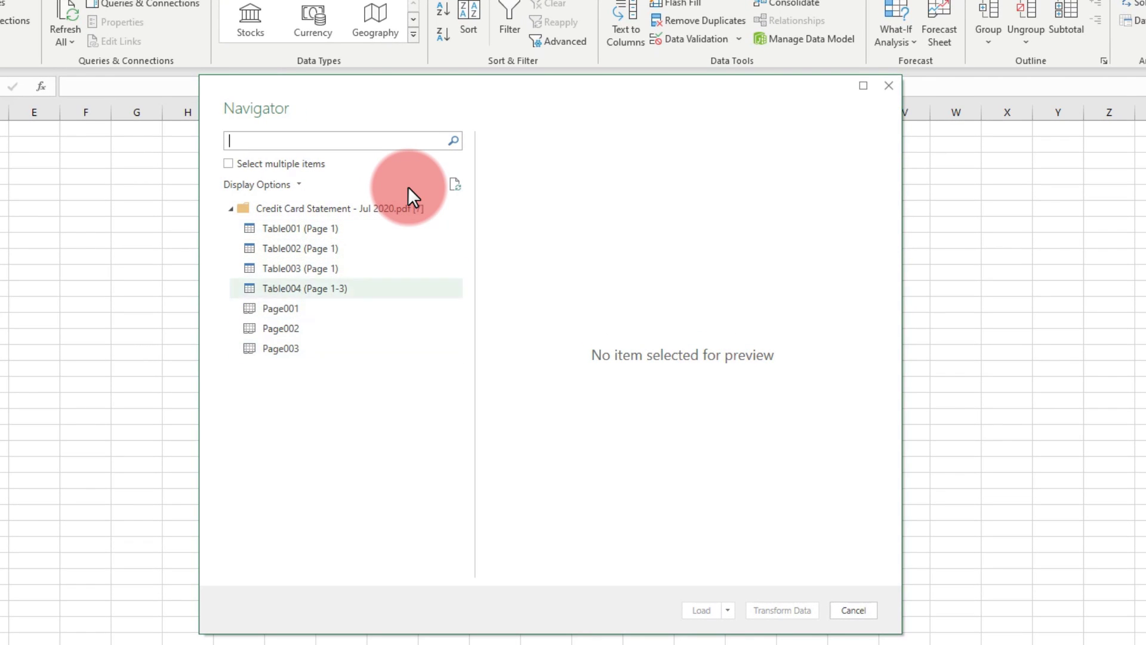
Preview the PDF's detected tables in turn and load Table004 (Page 1-3) into the workbook.
{"action": "left_click", "coordinate": [327, 228]}
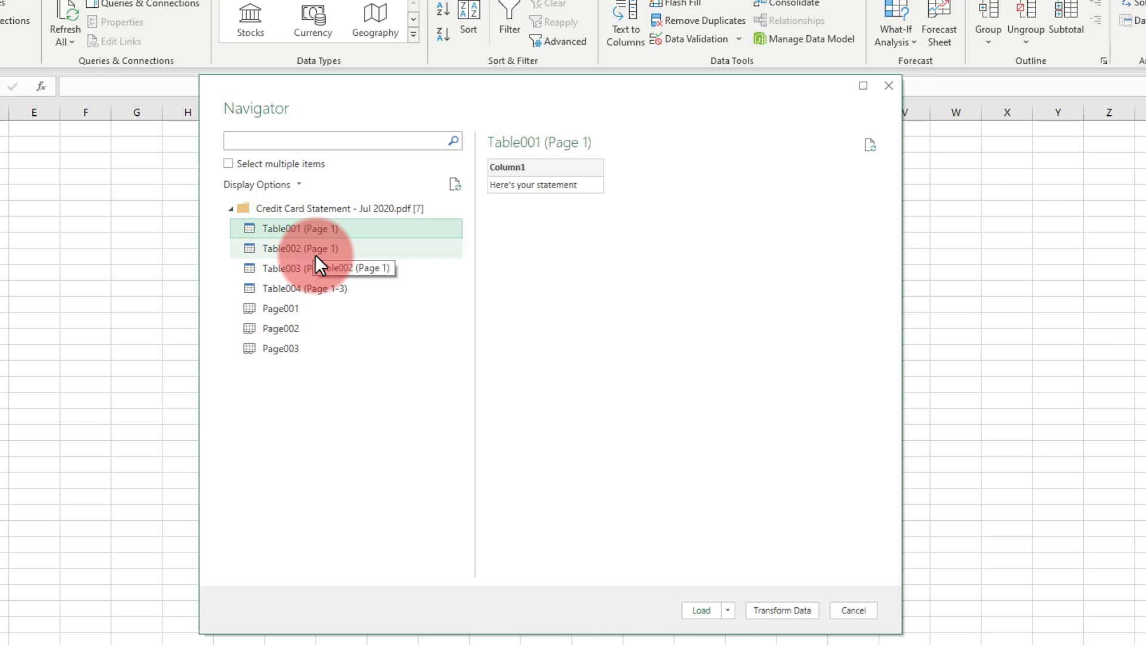
{"action": "left_click", "coordinate": [315, 249]}
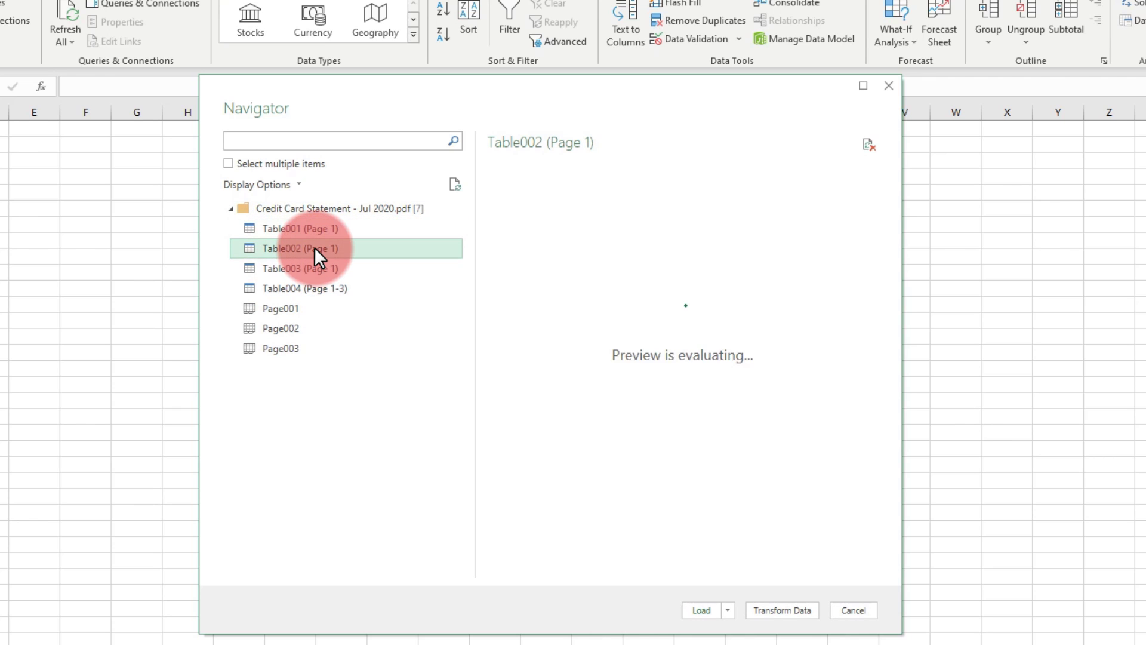
{"action": "left_click", "coordinate": [319, 269]}
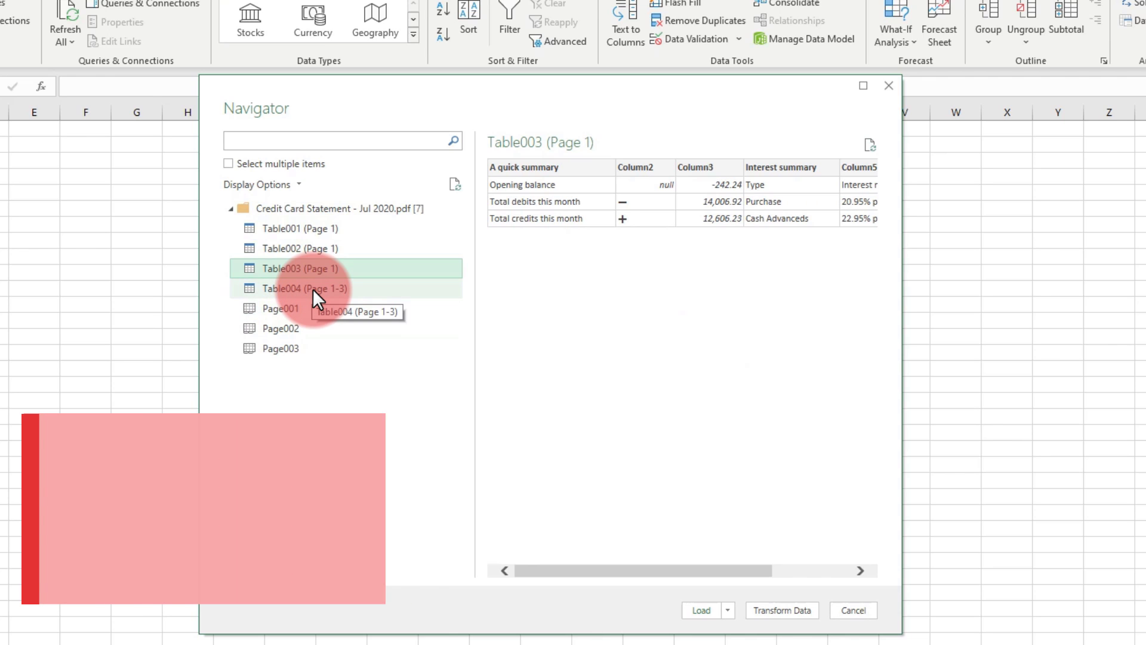
{"action": "left_click", "coordinate": [313, 289]}
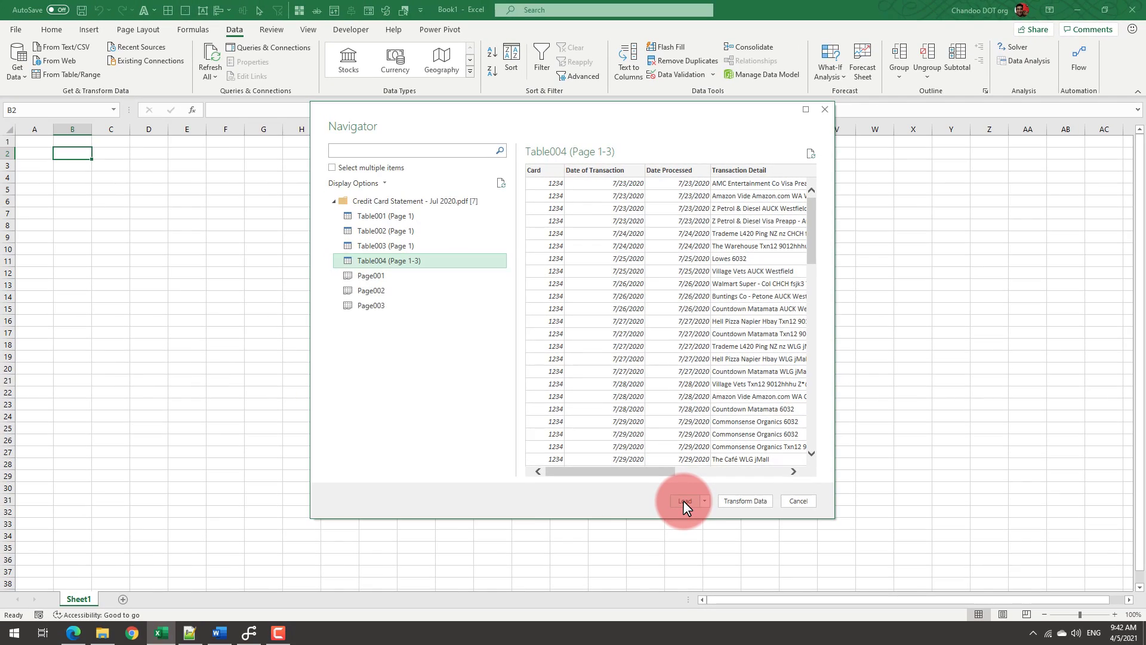
{"action": "left_click", "coordinate": [685, 502]}
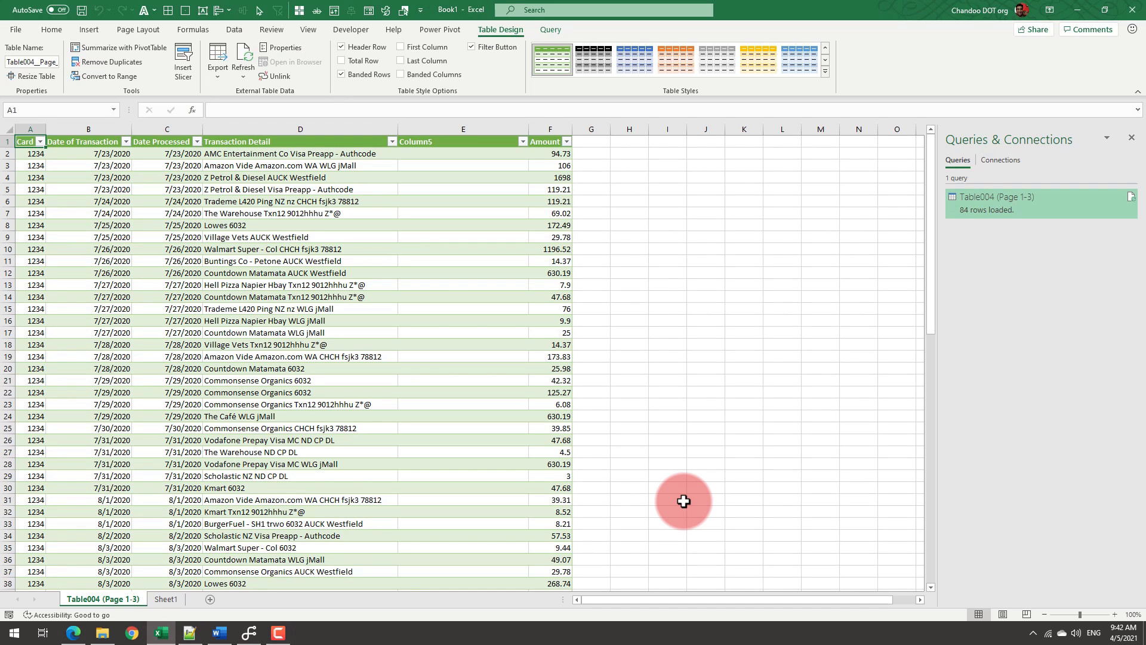
Examine Column5 of the loaded table down to its last rows, comparing it with Transaction Detail in row 76.
{"action": "left_click", "coordinate": [545, 141], "text": "shift"}
{"action": "left_click", "coordinate": [459, 139]}
{"action": "scroll", "coordinate": [474, 243], "scroll_direction": "down", "scroll_amount": 20}
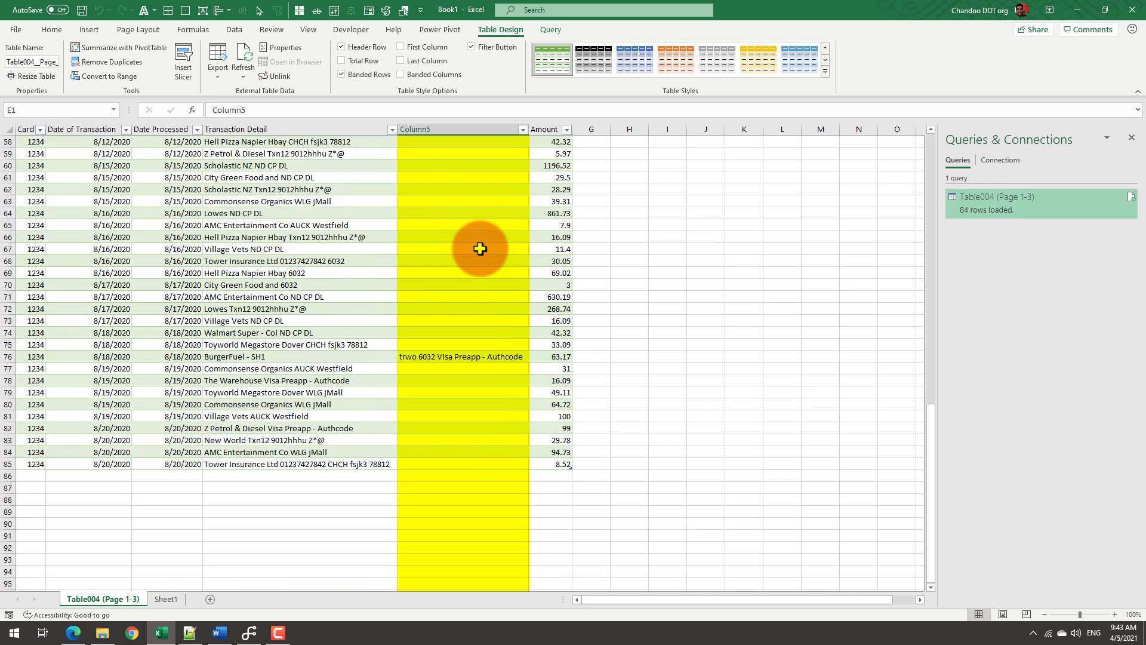
{"action": "scroll", "coordinate": [480, 248], "scroll_direction": "down", "scroll_amount": 3}
{"action": "scroll", "coordinate": [481, 248], "scroll_direction": "up", "scroll_amount": 1}
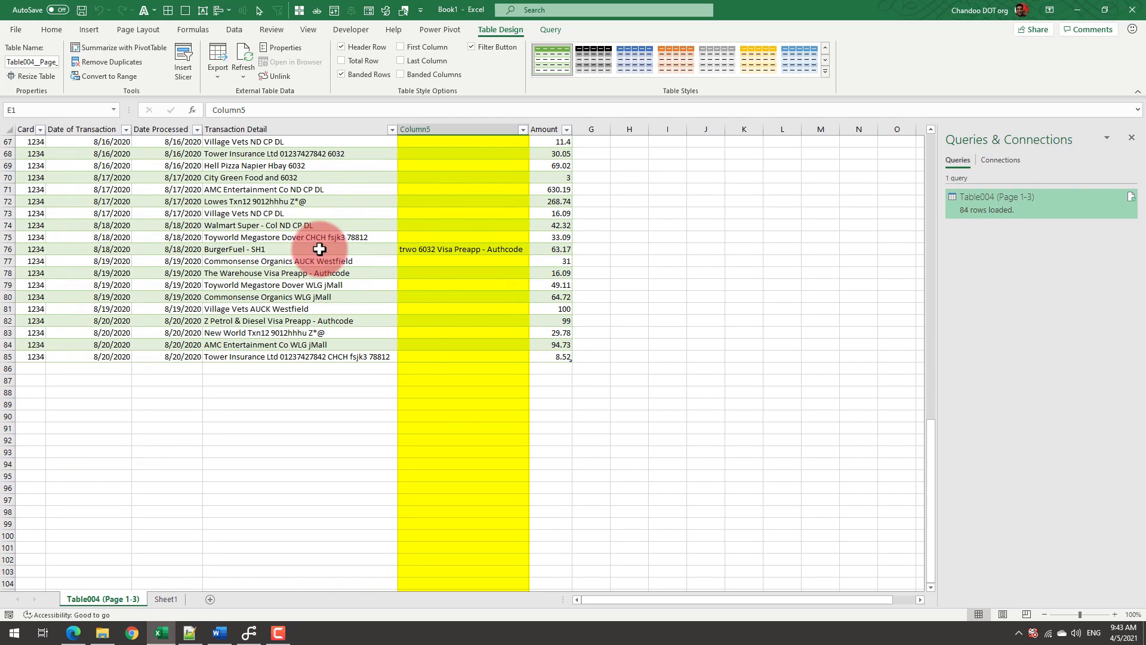
{"action": "left_click_drag", "start_coordinate": [298, 248], "coordinate": [500, 249]}
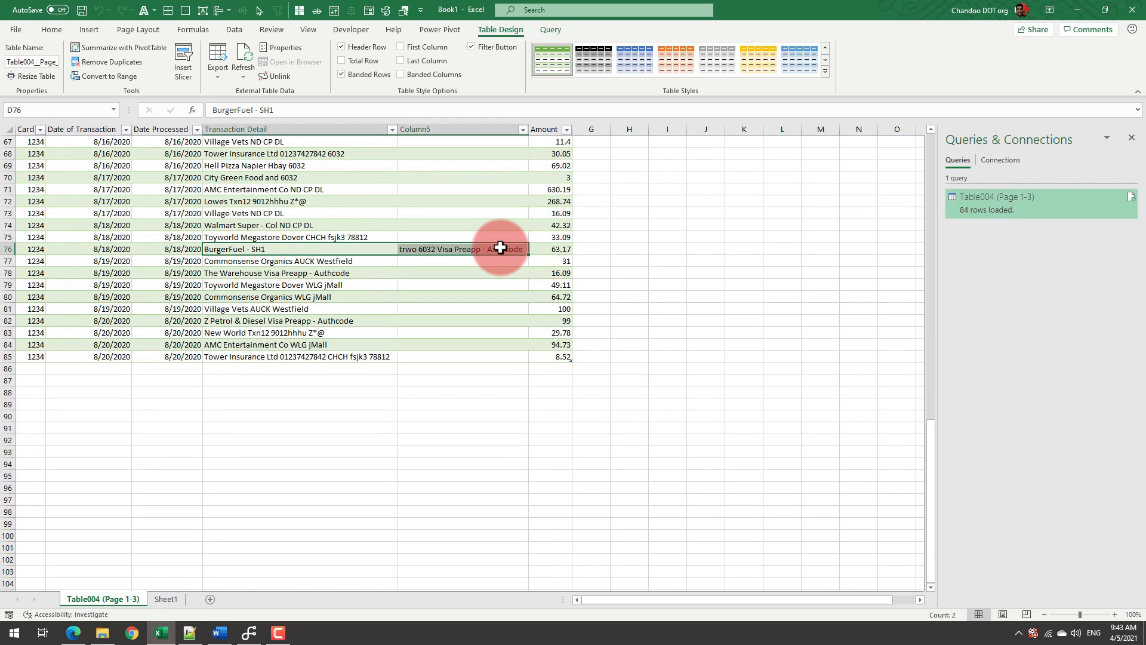
{"action": "scroll", "coordinate": [412, 221], "scroll_direction": "up", "scroll_amount": 18}
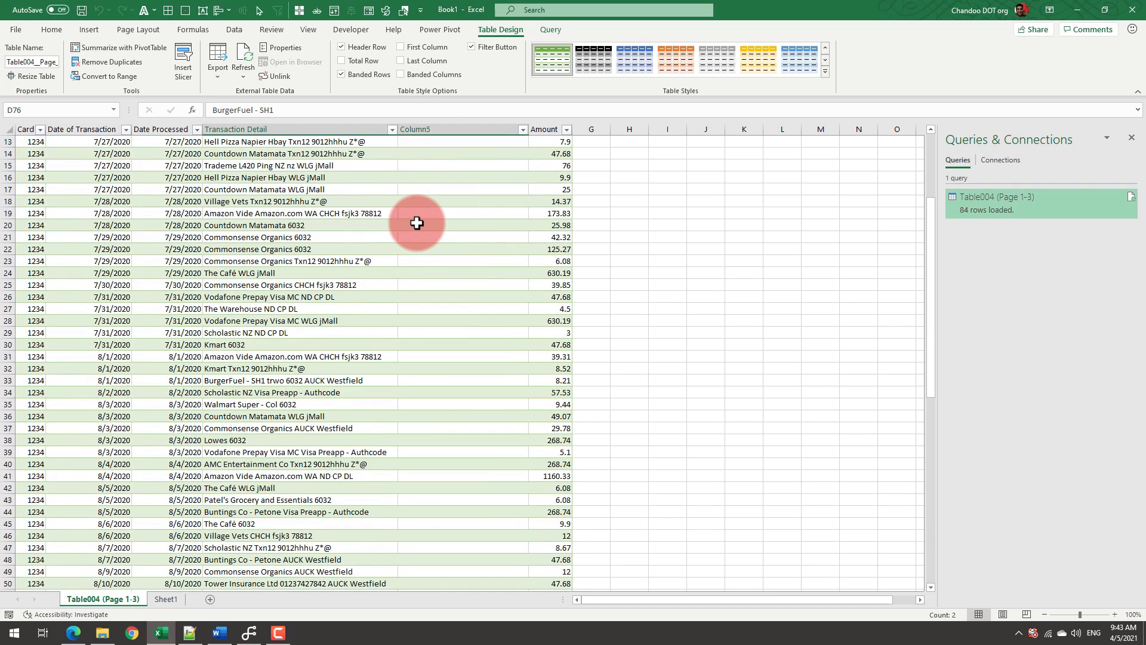
{"action": "scroll", "coordinate": [417, 222], "scroll_direction": "up", "scroll_amount": 4}
Open the Table004 (Page 1-3) query for editing and review its Source, Navigation and Changed Type steps.
{"action": "right_click", "coordinate": [999, 204]}
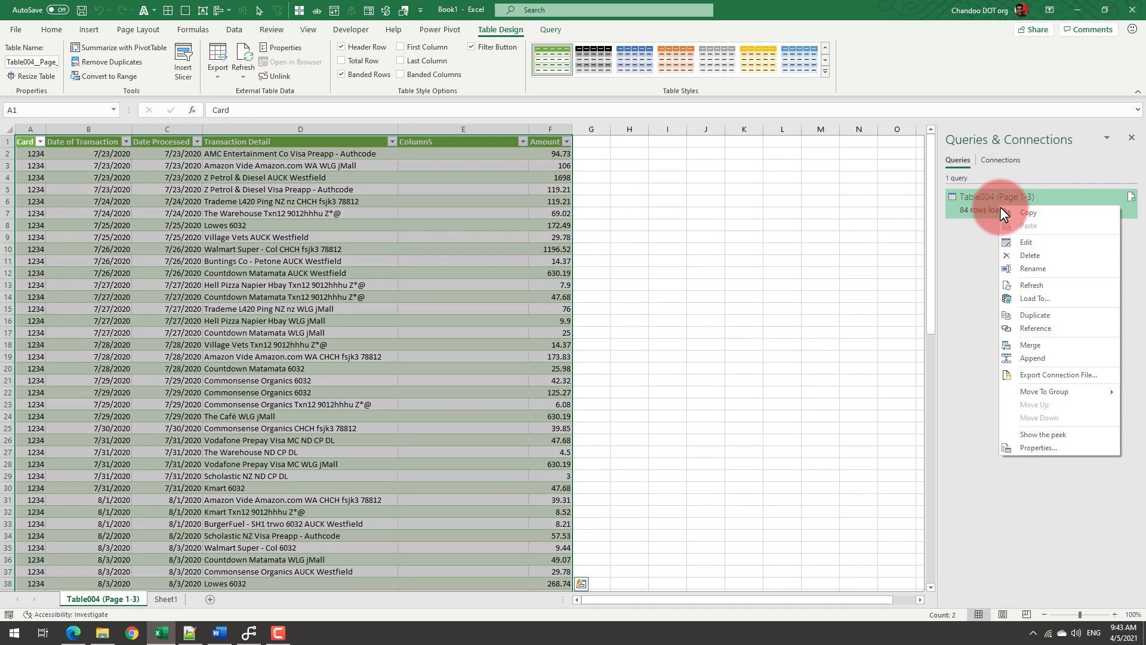
{"action": "left_click", "coordinate": [1027, 245]}
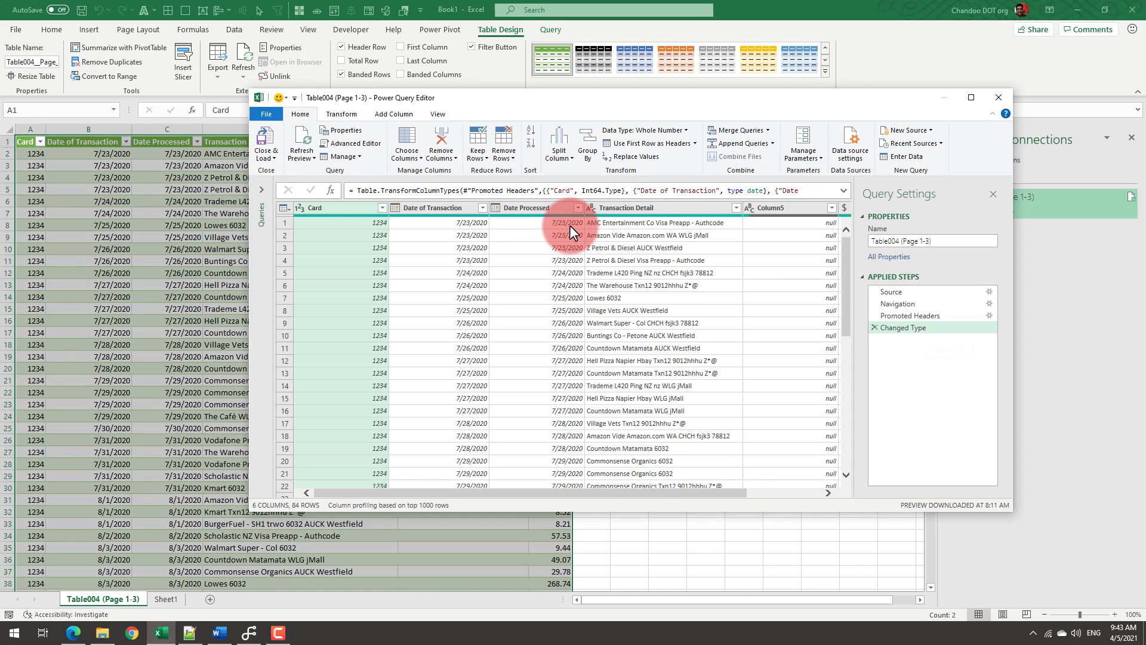
{"action": "left_click", "coordinate": [930, 291]}
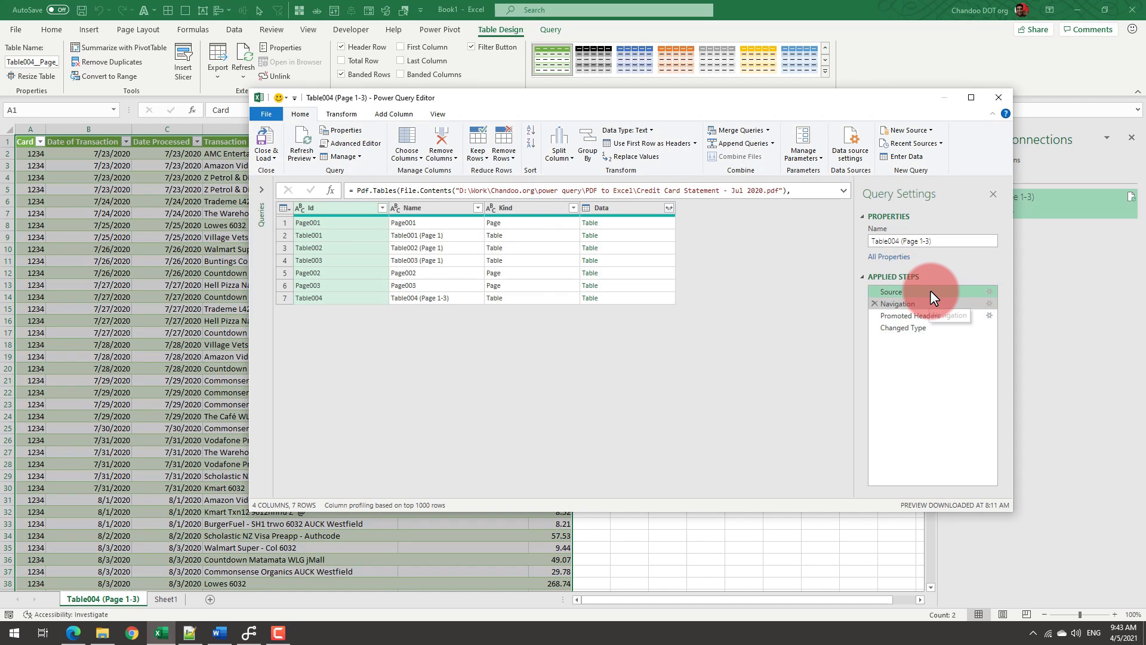
{"action": "left_click", "coordinate": [917, 305]}
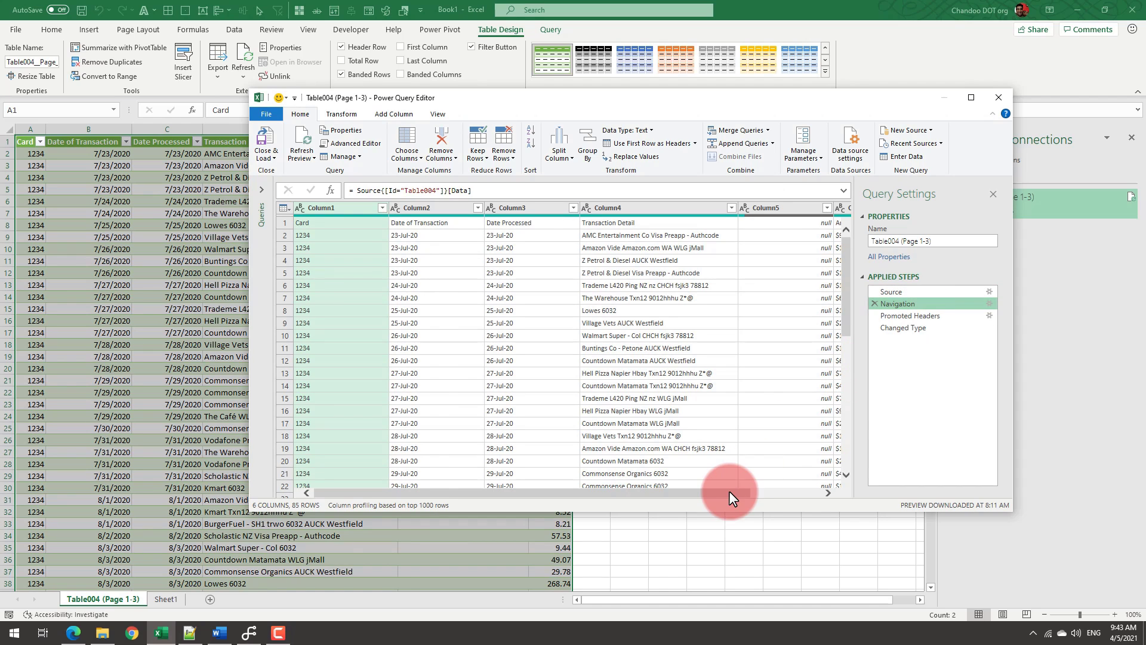
{"action": "left_click_drag", "start_coordinate": [729, 491], "coordinate": [822, 489]}
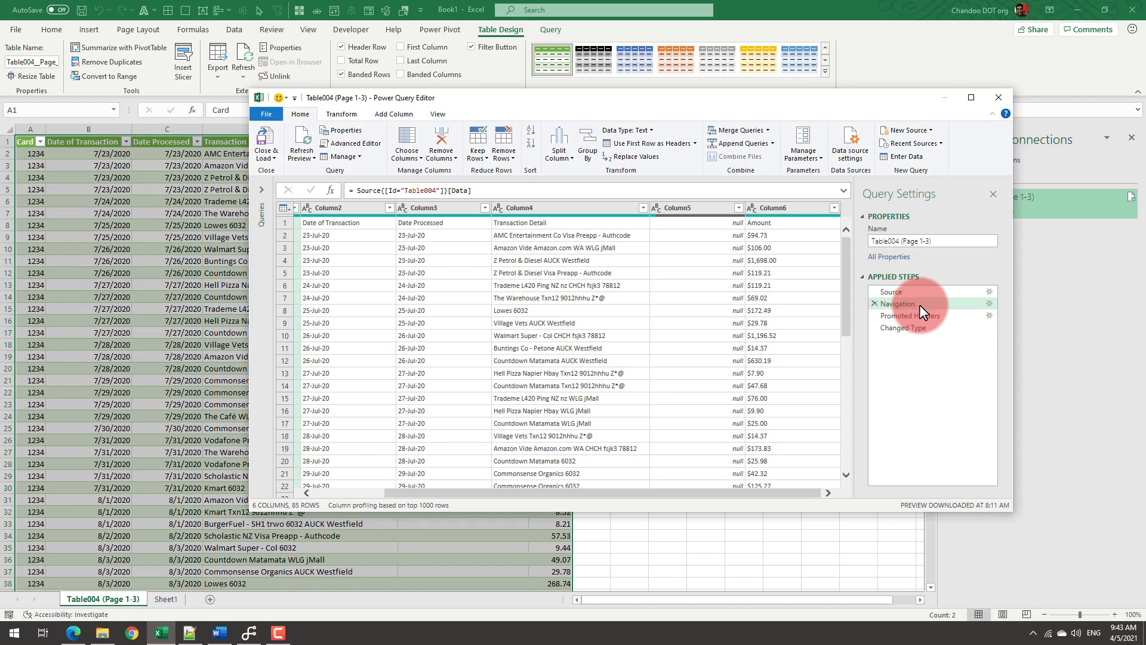
{"action": "left_click", "coordinate": [908, 327]}
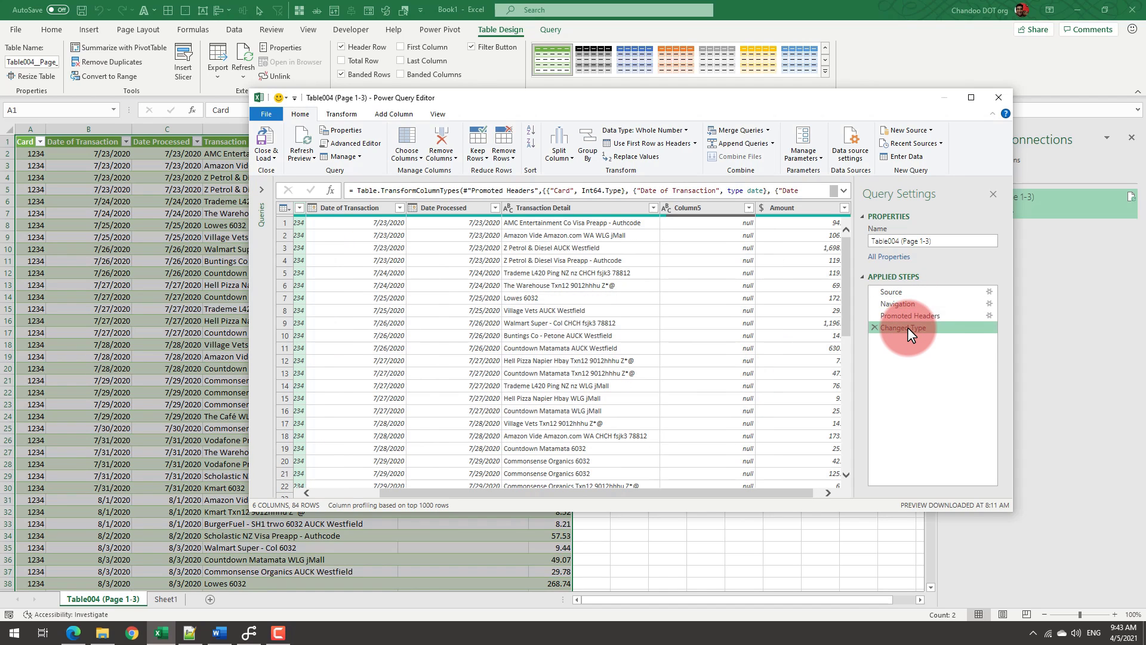
Merge the Transaction Detail and Column5 columns without a separator, entering Transaction Detail as the new column name.
{"action": "left_click", "coordinate": [602, 206]}
{"action": "left_click", "coordinate": [712, 207], "text": "ctrl"}
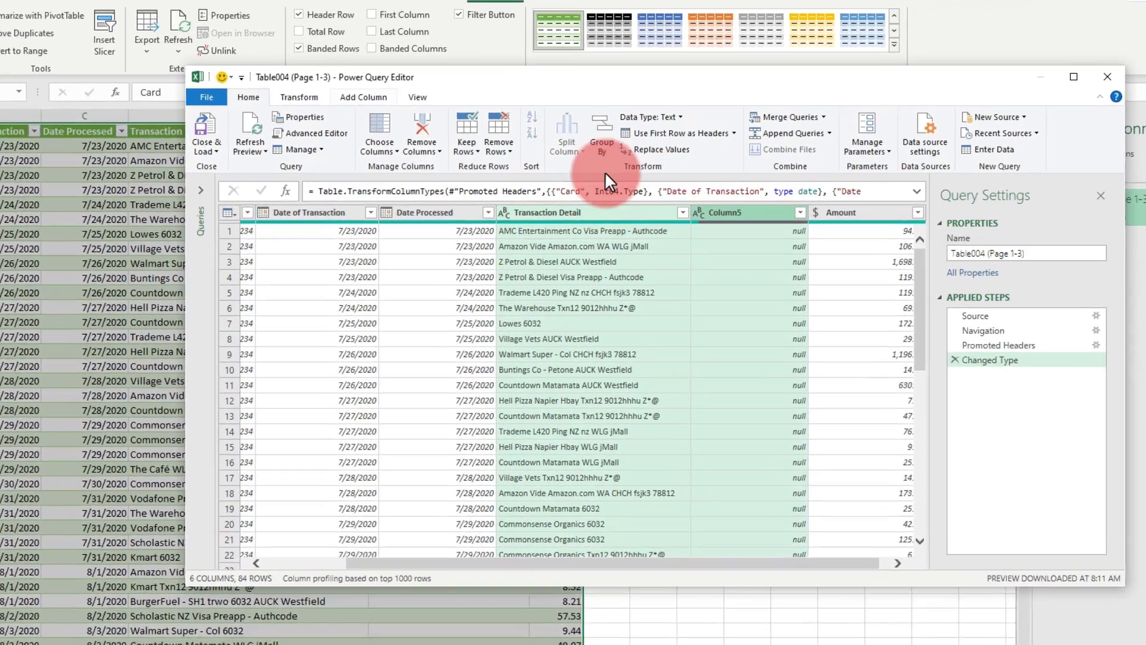
{"action": "left_click", "coordinate": [350, 113]}
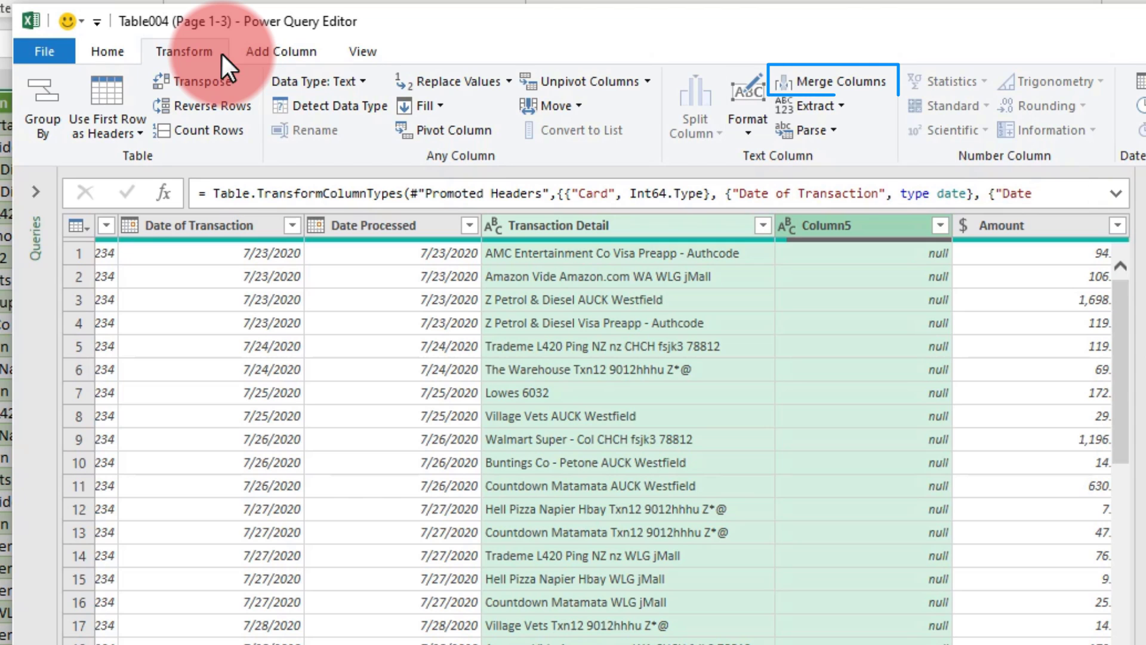
{"action": "left_click", "coordinate": [854, 78]}
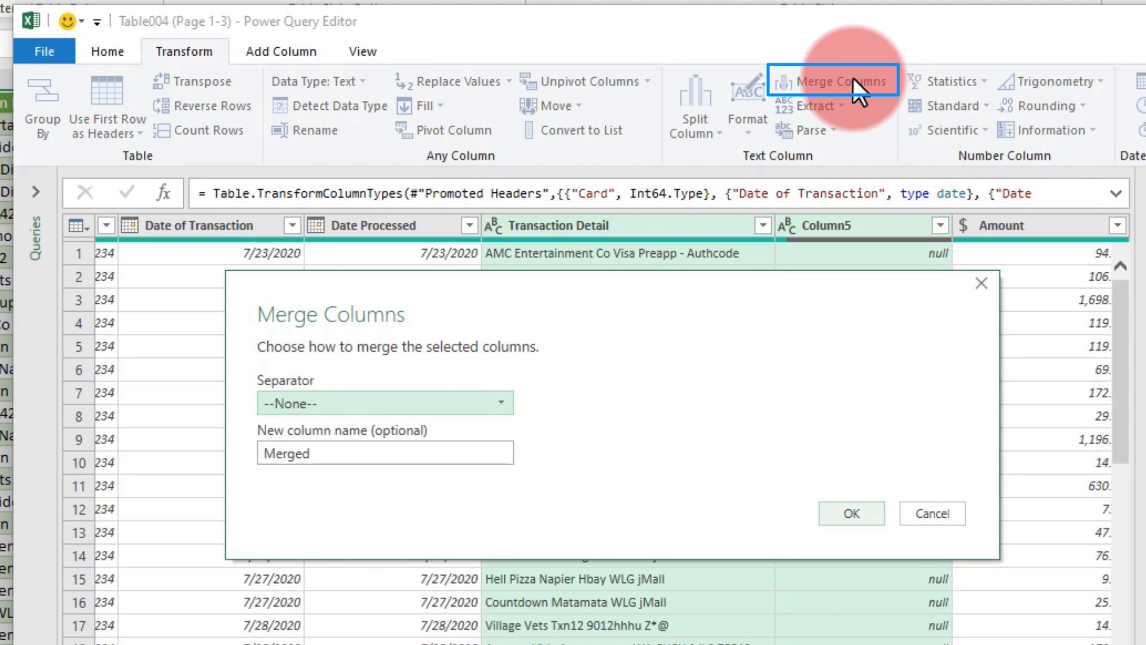
{"action": "double_click", "coordinate": [464, 463]}
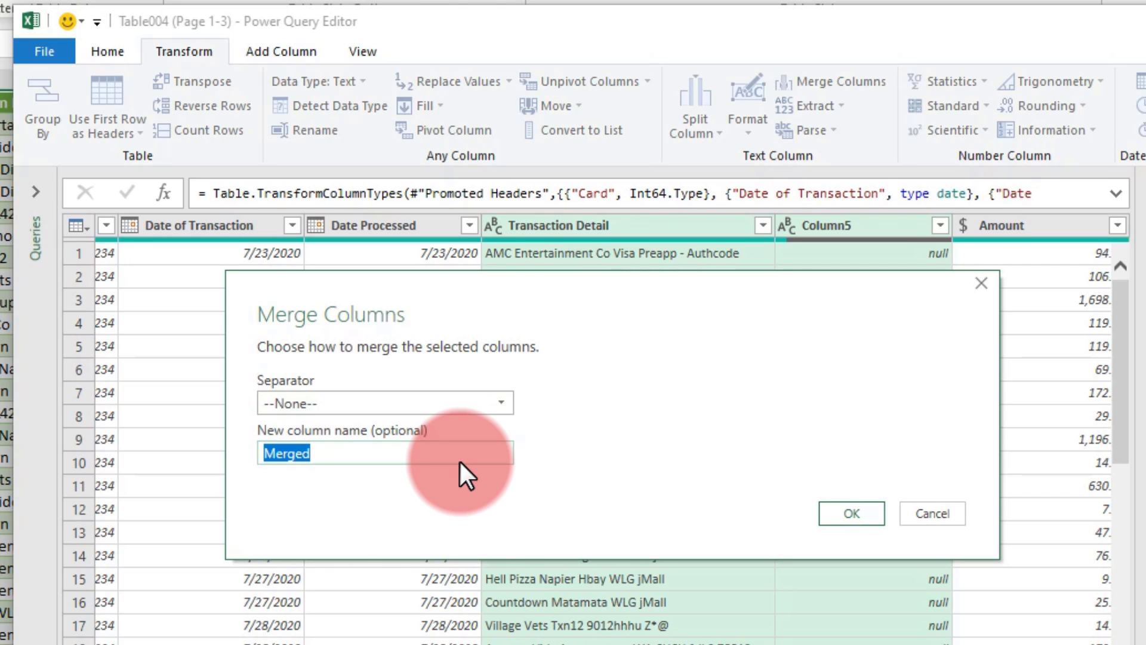
{"action": "type", "text": "Transac"}
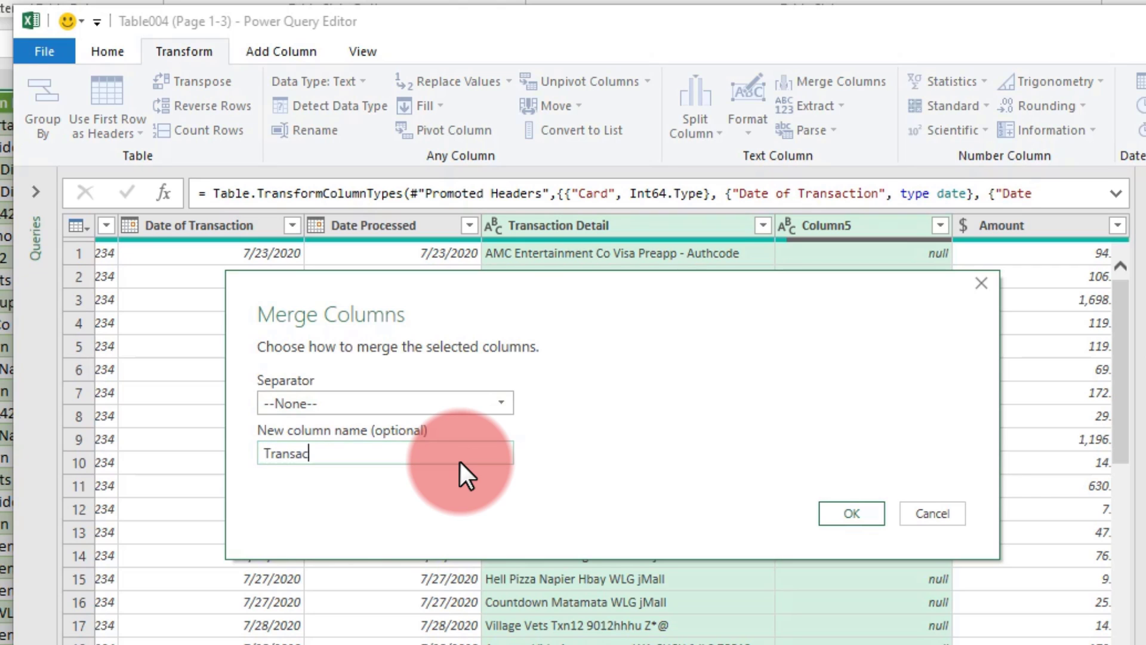
{"action": "type", "text": "tion Detail"}
{"action": "left_click", "coordinate": [863, 519]}
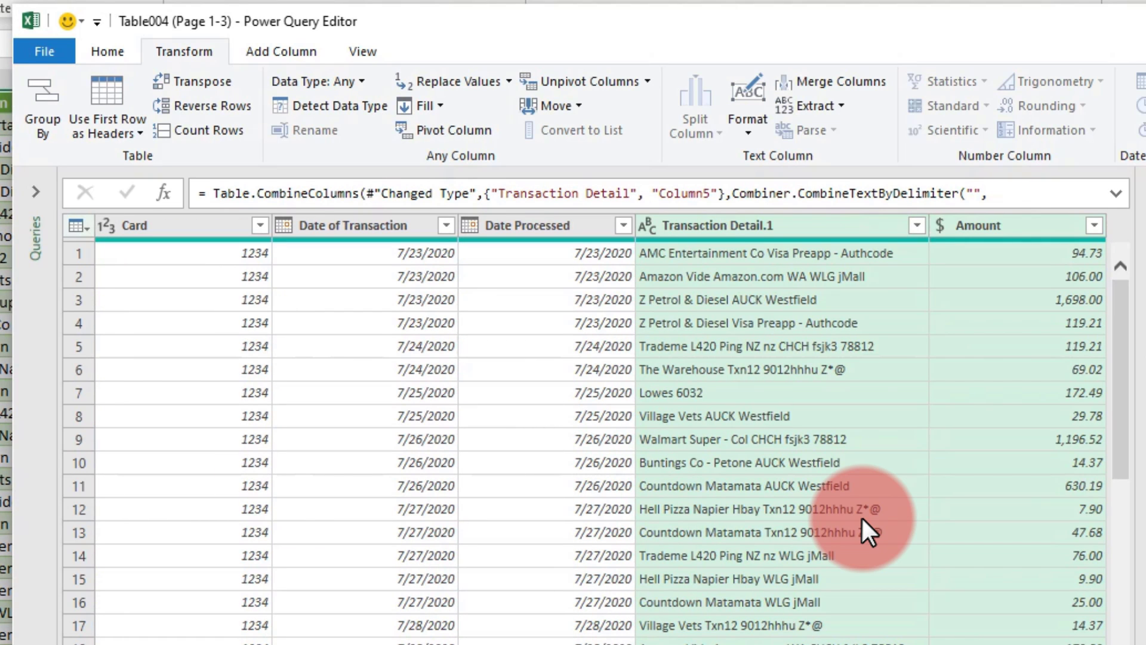
Rename the merged column to Transaction Detail, without the .1 suffix.
{"action": "double_click", "coordinate": [797, 225]}
{"action": "left_click", "coordinate": [797, 225]}
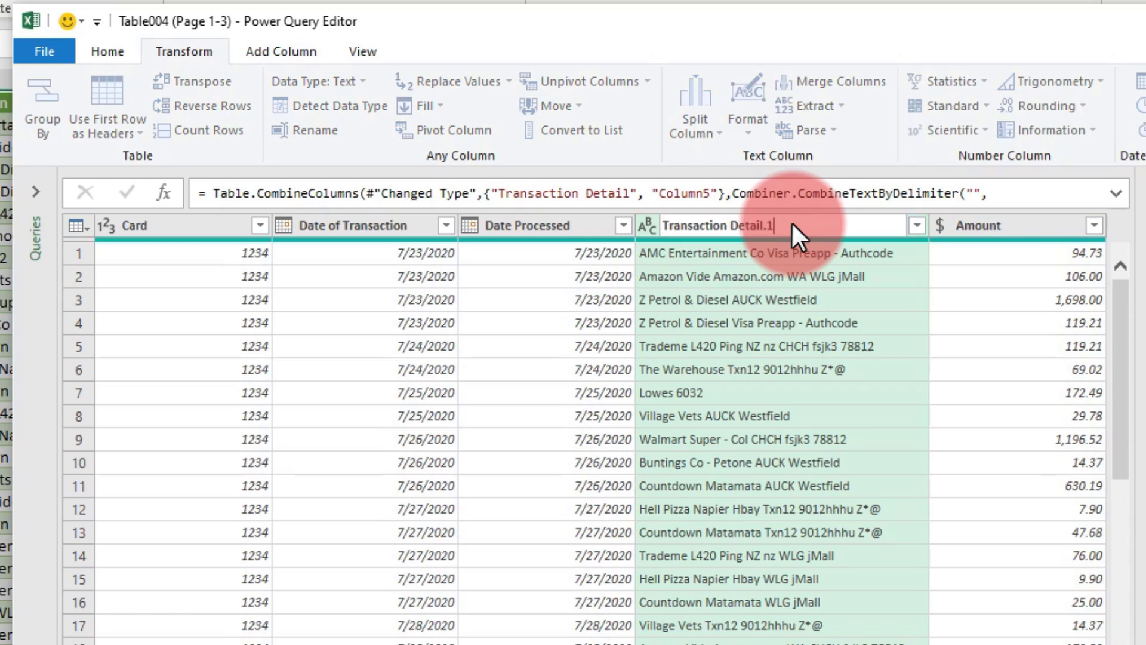
{"action": "key", "text": "Return"}
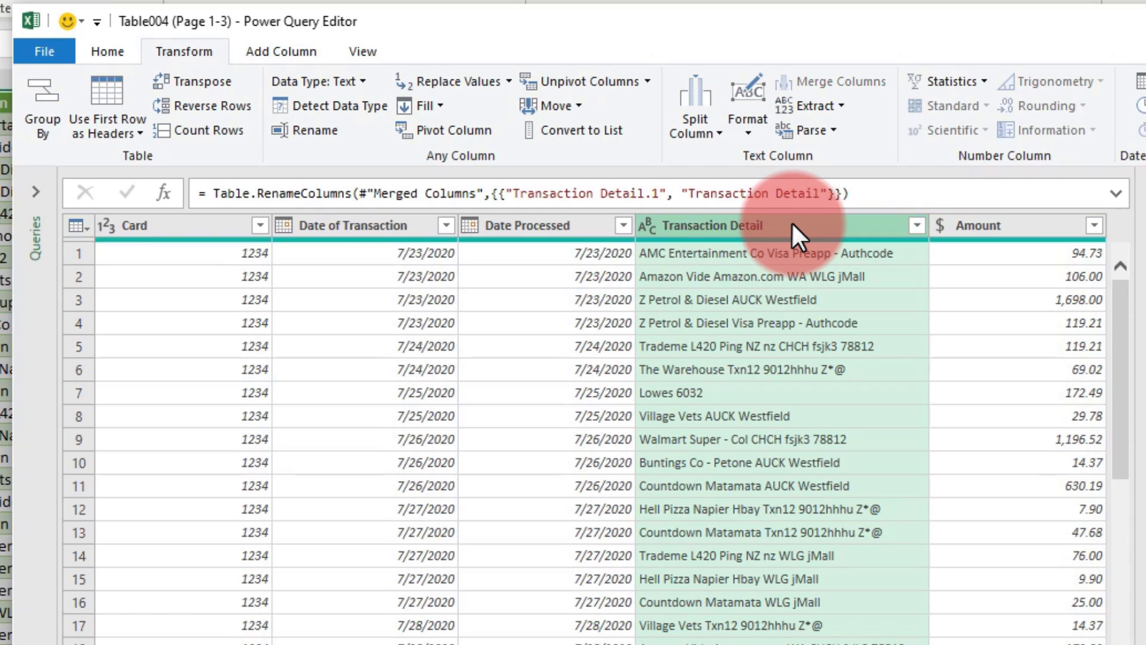
Close and load the edited query back to the worksheet and look through the refreshed table.
{"action": "scroll", "coordinate": [791, 221], "scroll_direction": "down", "scroll_amount": 1}
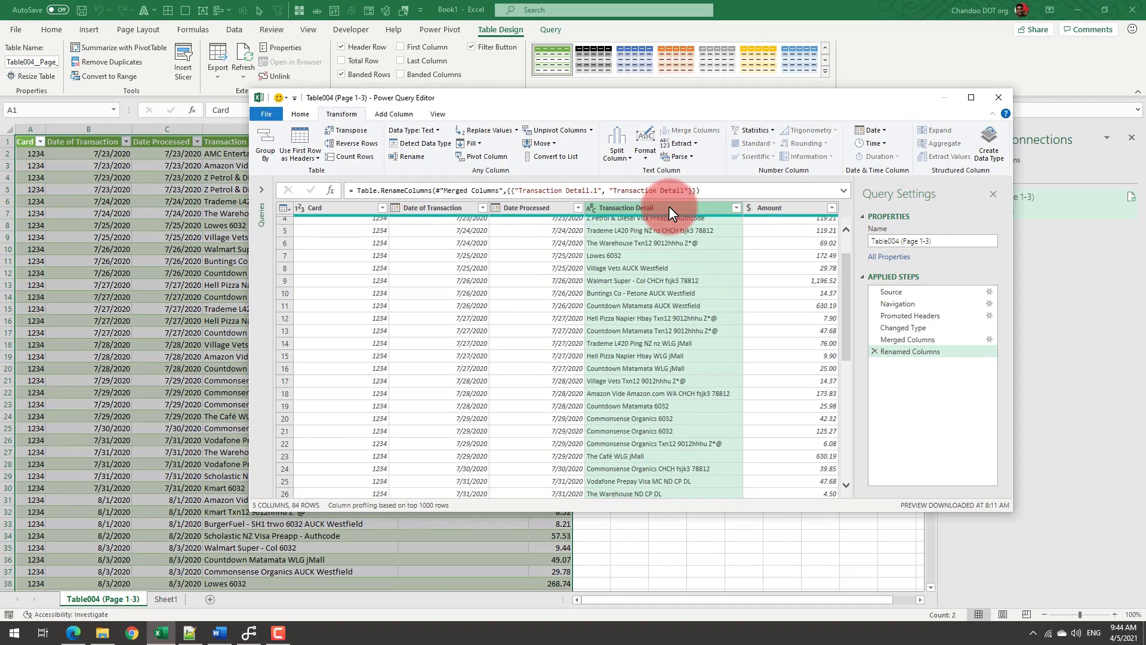
{"action": "scroll", "coordinate": [669, 206], "scroll_direction": "up", "scroll_amount": 1}
{"action": "left_click", "coordinate": [298, 115]}
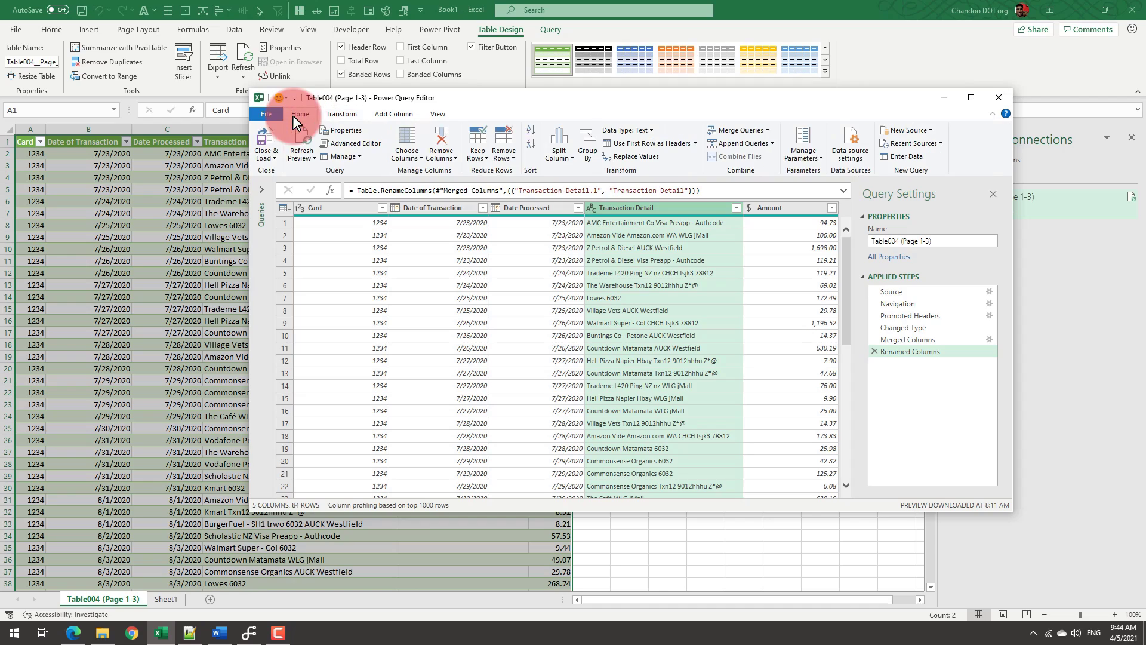
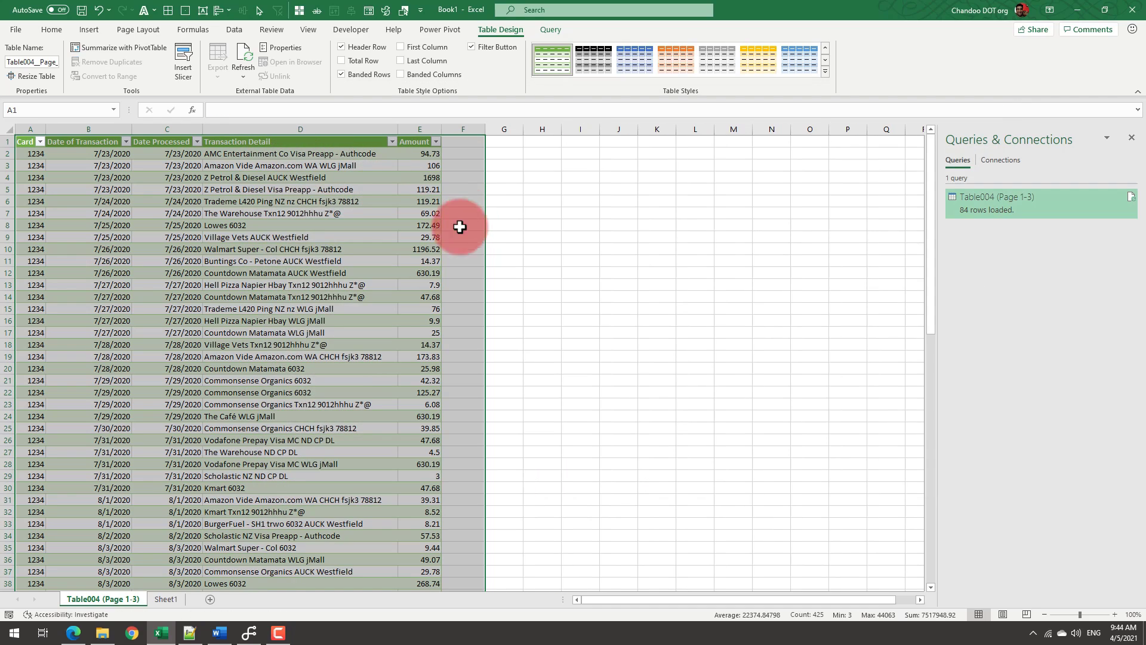
{"action": "scroll", "coordinate": [362, 359], "scroll_direction": "down", "scroll_amount": 9}
{"action": "scroll", "coordinate": [363, 361], "scroll_direction": "up", "scroll_amount": 9}
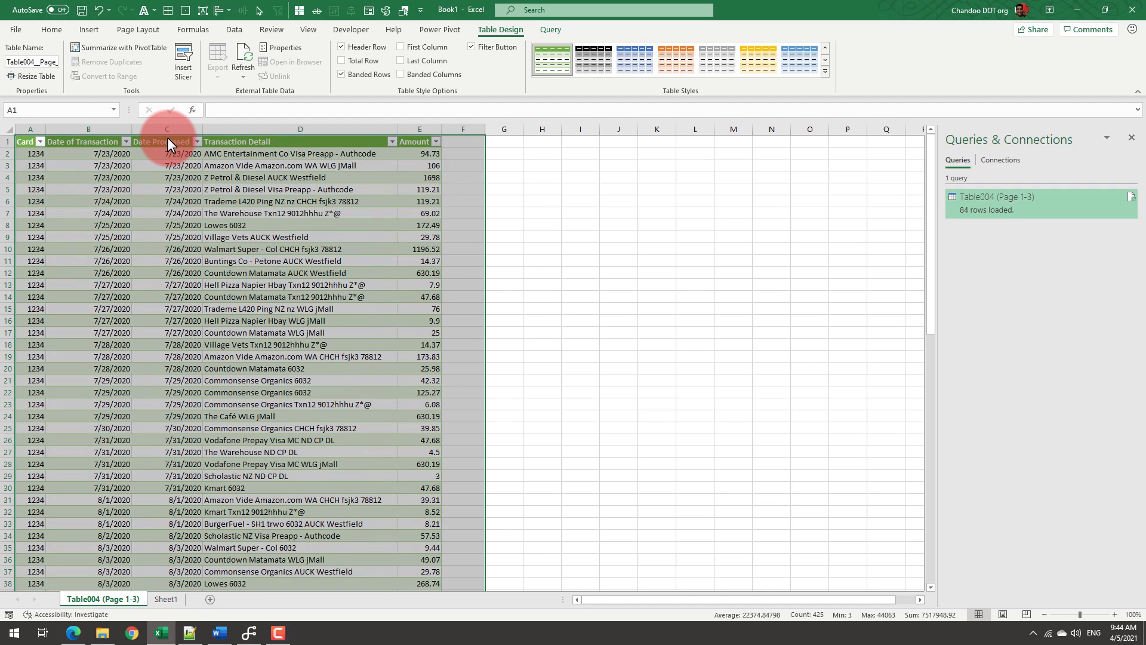
Reopen the Table004 (Page 1-3) query for editing and remove the Card and Date Processed columns.
{"action": "left_click", "coordinate": [983, 201]}
{"action": "right_click", "coordinate": [984, 201]}
{"action": "left_click", "coordinate": [1011, 239]}
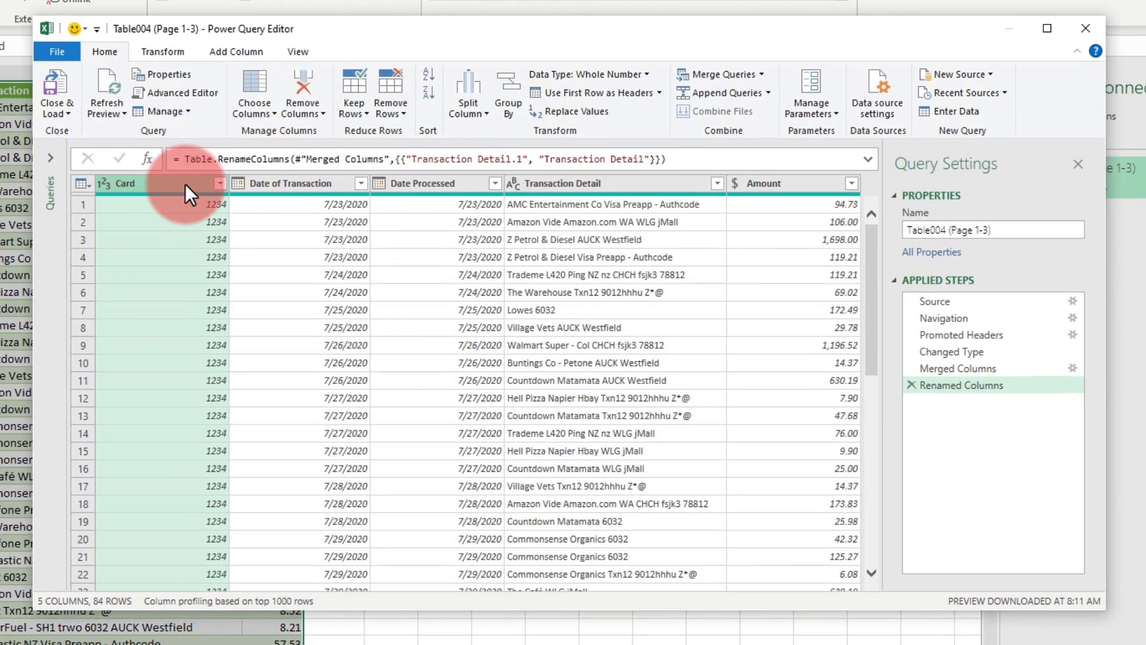
{"action": "left_click", "coordinate": [425, 179], "text": "ctrl"}
{"action": "right_click", "coordinate": [429, 179]}
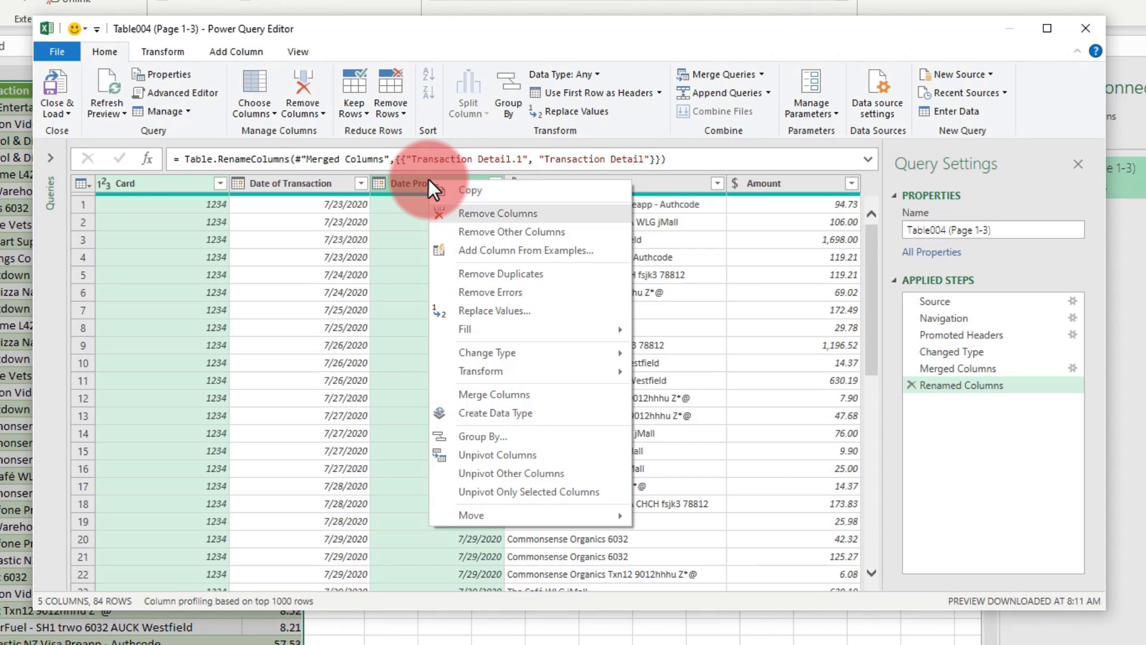
{"action": "left_click", "coordinate": [514, 213]}
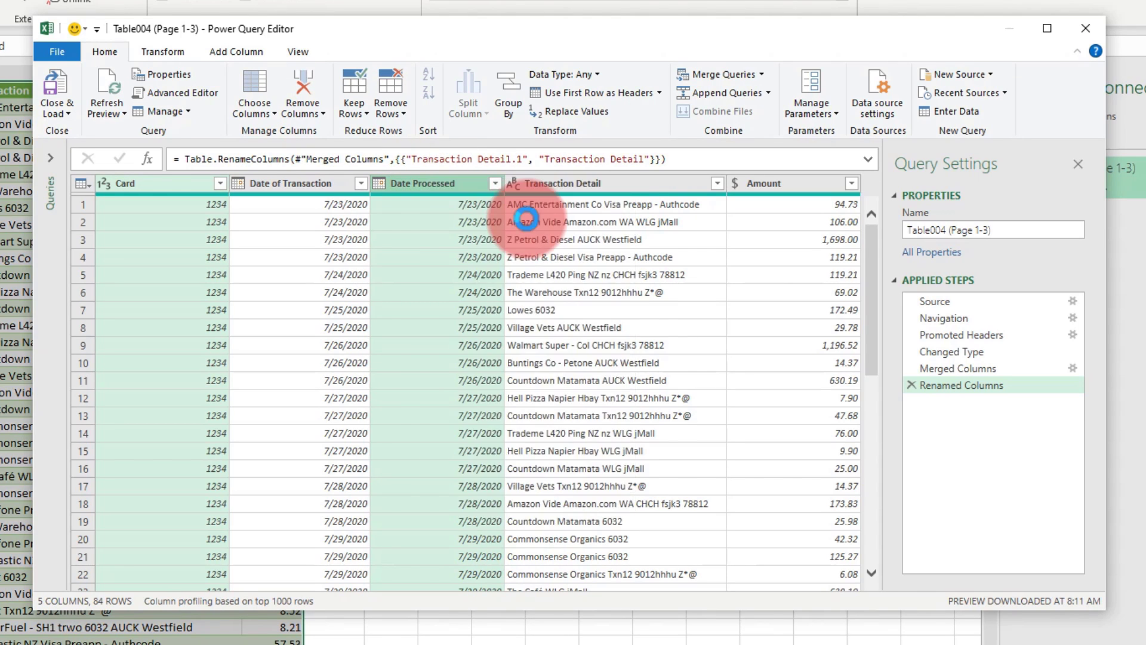
Rename the query to CC and close the editor, keeping the changes so the worksheet table reloads.
{"action": "left_click", "coordinate": [1022, 232]}
{"action": "triple_click", "coordinate": [1024, 231]}
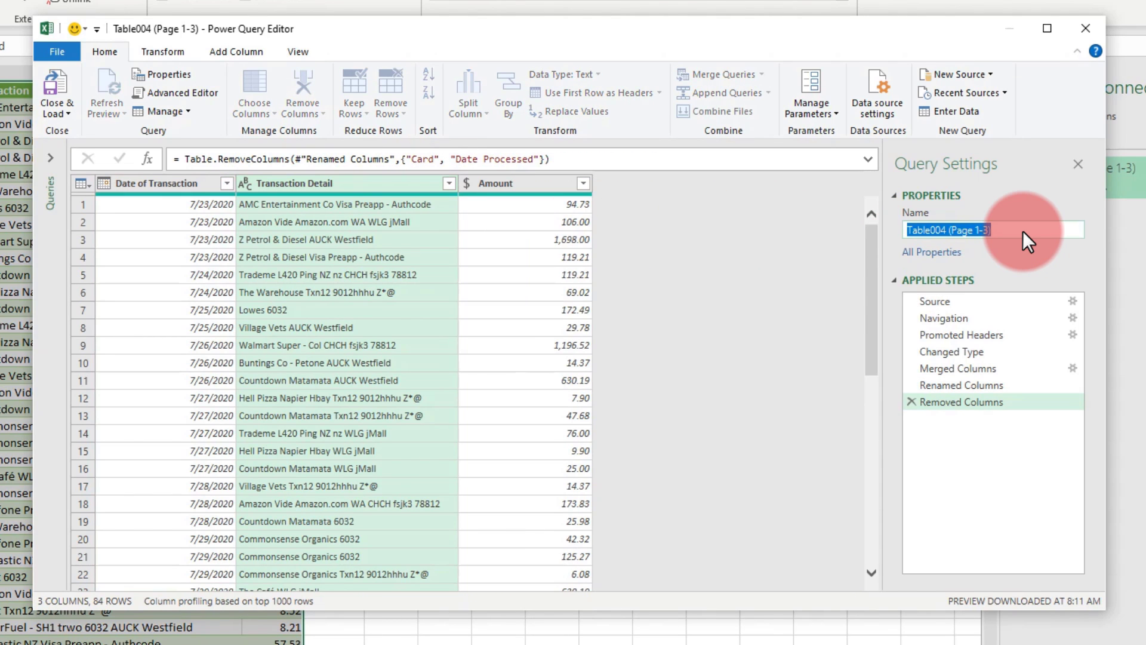
{"action": "type", "text": "CC"}
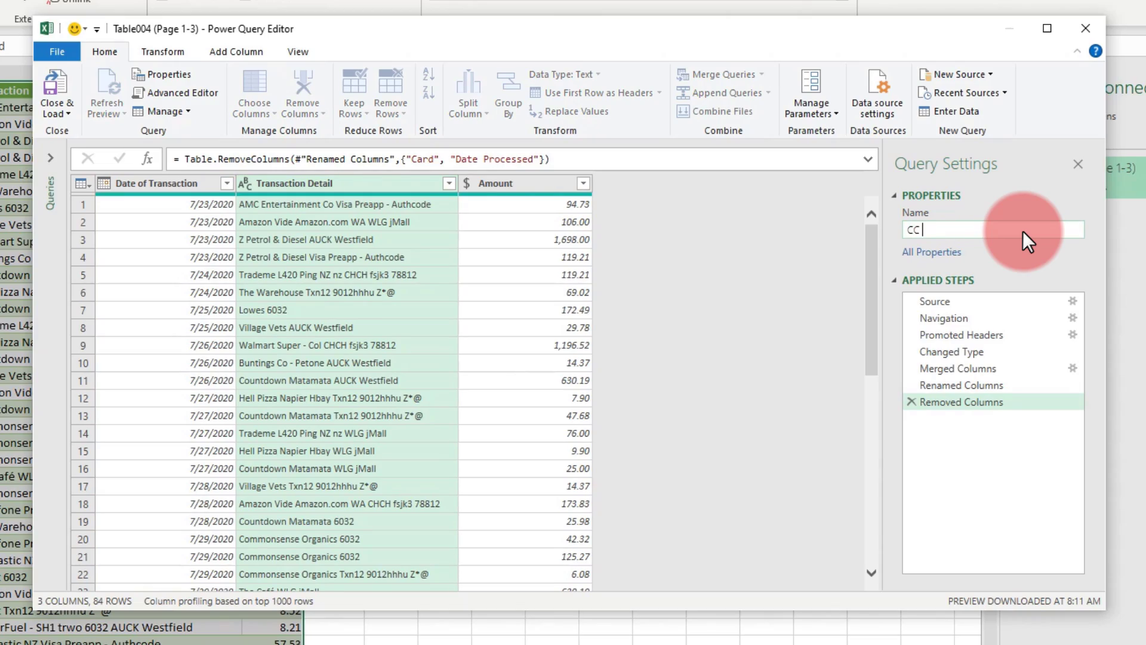
{"action": "key", "text": "alt+f4"}
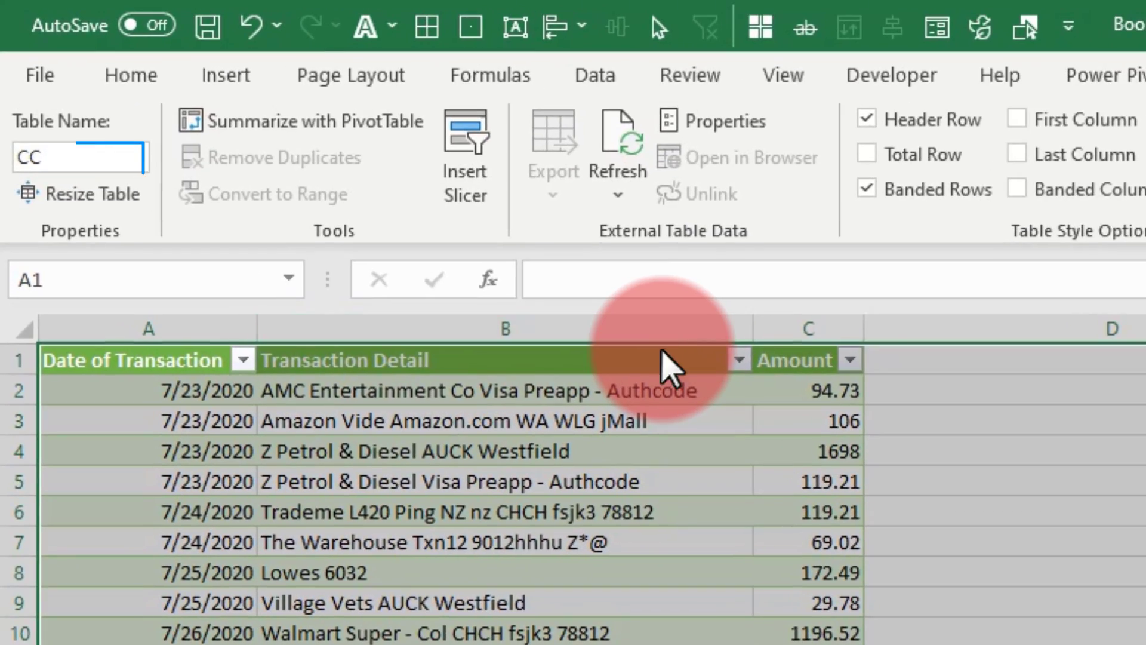
{"action": "left_click", "coordinate": [89, 159]}
{"action": "left_click", "coordinate": [221, 449]}
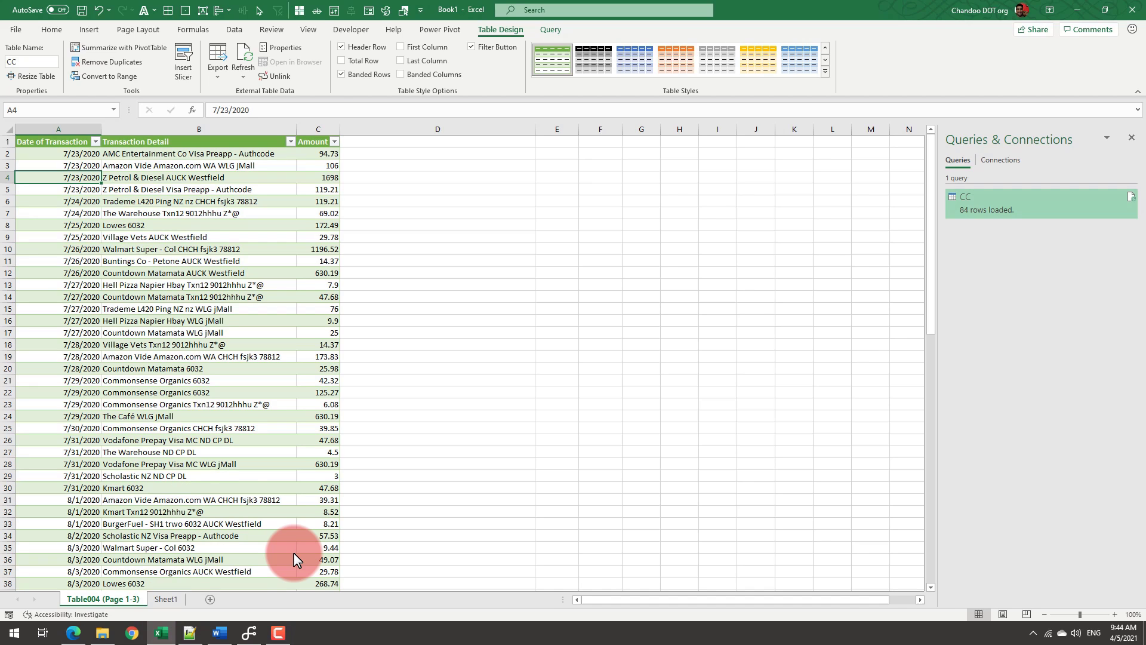
Look at the credit card statement PDFs in the Multiple subfolder of PDF to Excel in File Explorer, then return to Excel.
{"action": "left_click", "coordinate": [102, 633]}
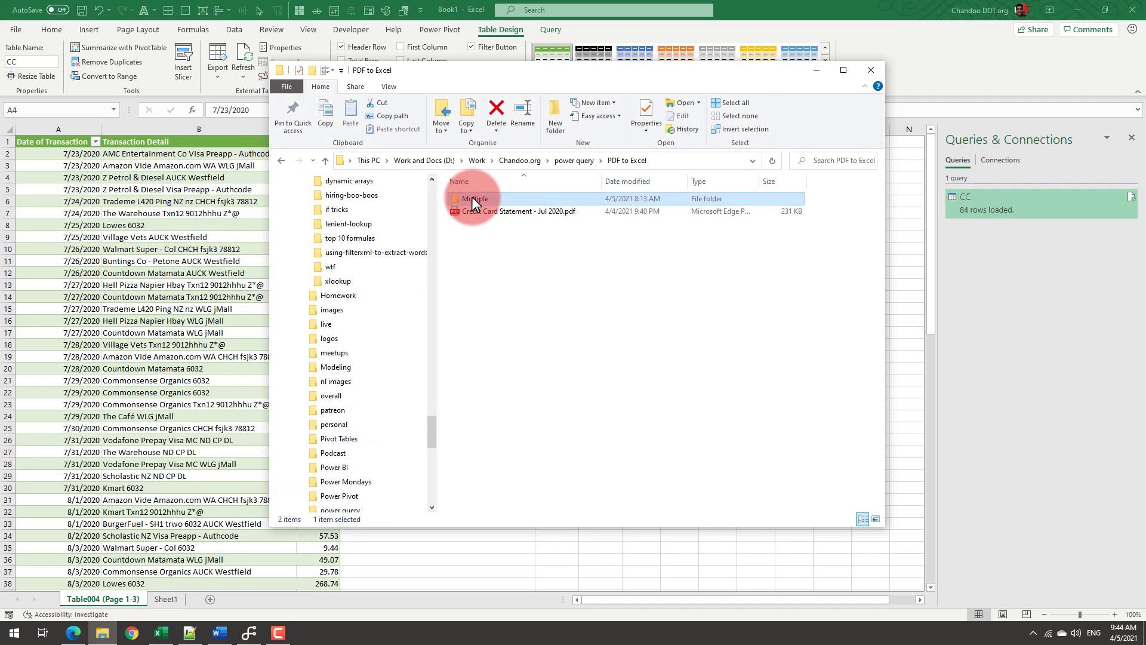
{"action": "double_click", "coordinate": [472, 197]}
{"action": "left_click_drag", "start_coordinate": [605, 274], "coordinate": [480, 174]}
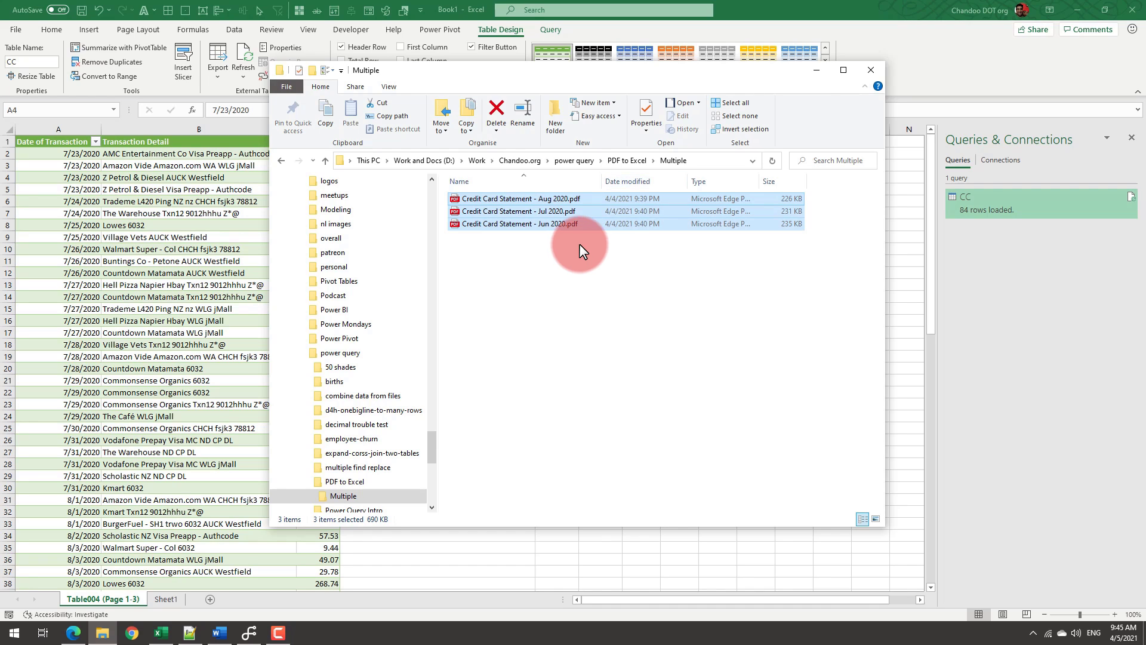
{"action": "left_click", "coordinate": [816, 70]}
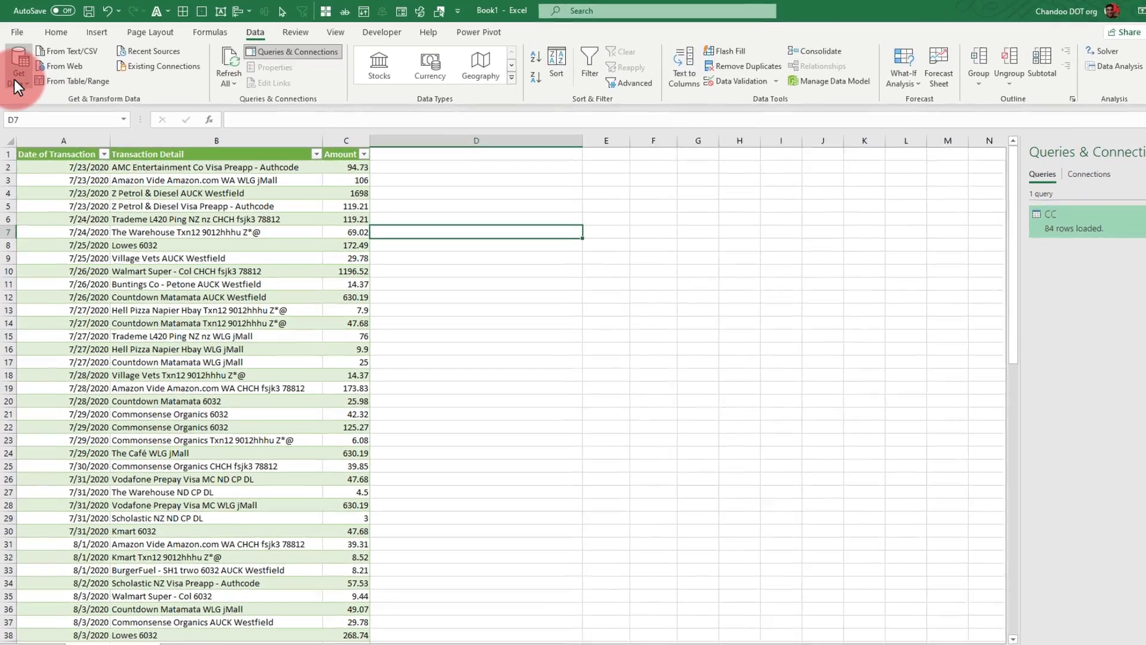
Start a folder import in Excel from D:\Work\Chandoo.org\power query\PDF to Excel\Multiple.
{"action": "left_click", "coordinate": [14, 70]}
{"action": "mouse_move", "coordinate": [19, 114]}
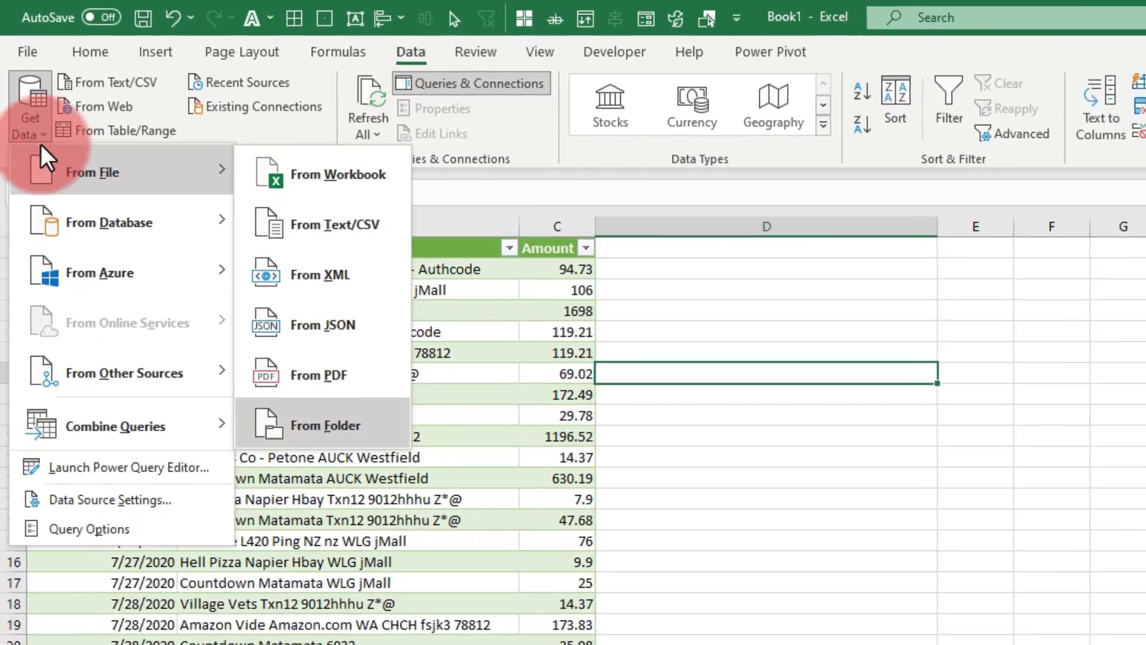
{"action": "left_click", "coordinate": [250, 316]}
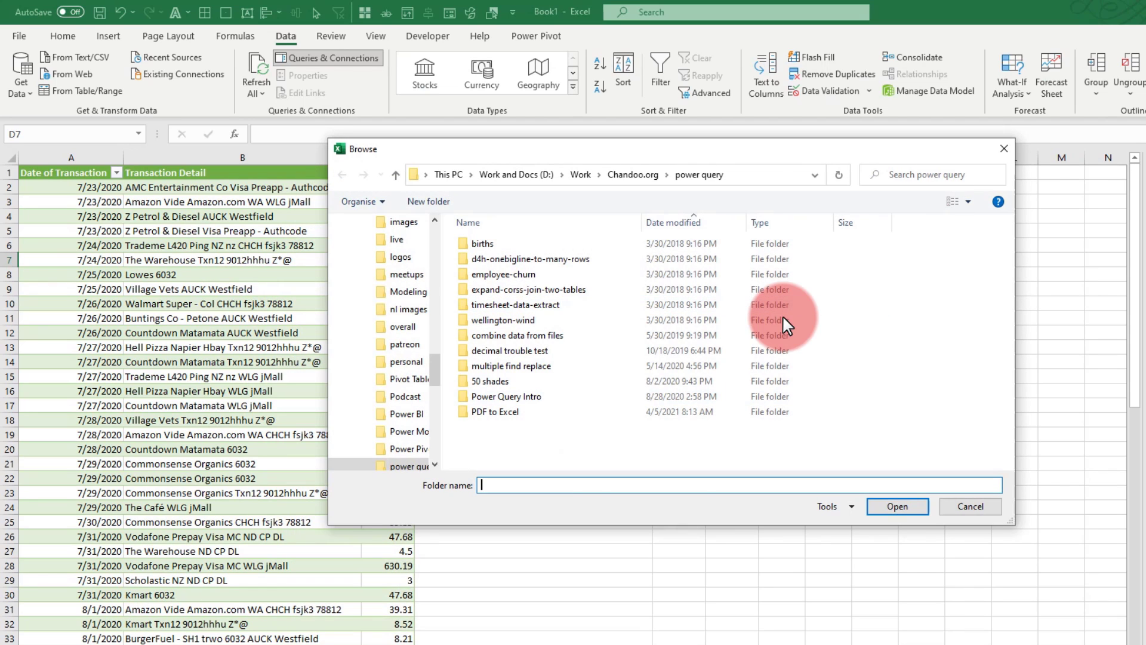
{"action": "type", "text": "D:\\Work\\Chandoo.org\\power query\\PDF to Excel\\Multiple"}
{"action": "left_click", "coordinate": [897, 506]}
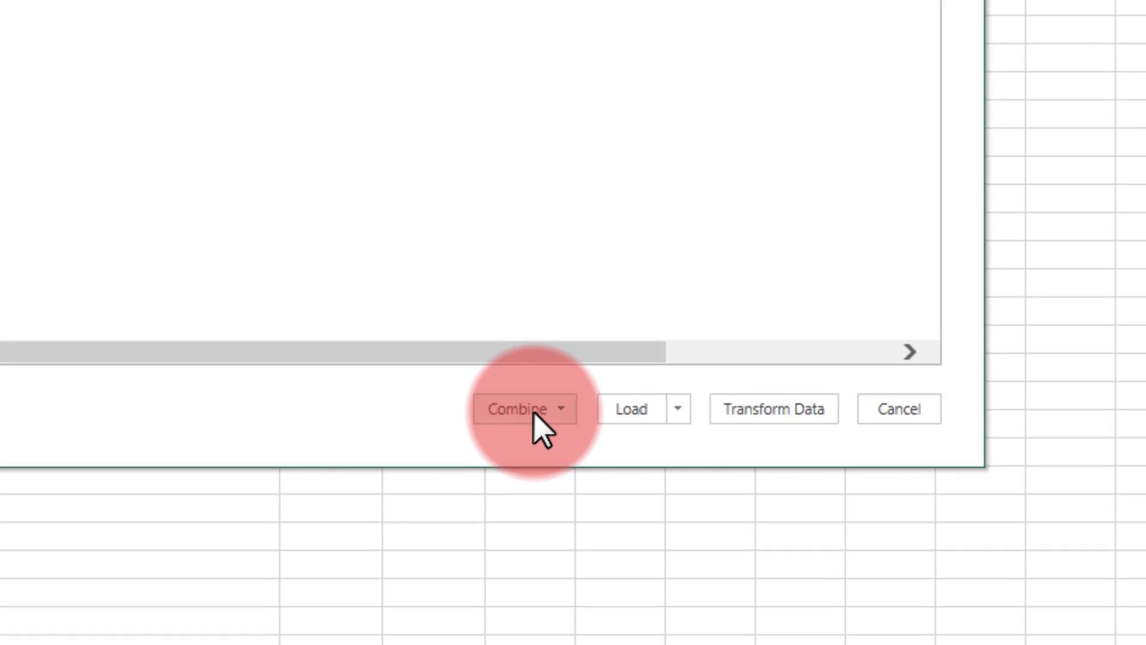
Combine and transform the folder's files, extracting Table004 (Page 1-3) from each, with the first file as the sample.
{"action": "left_click", "coordinate": [534, 412]}
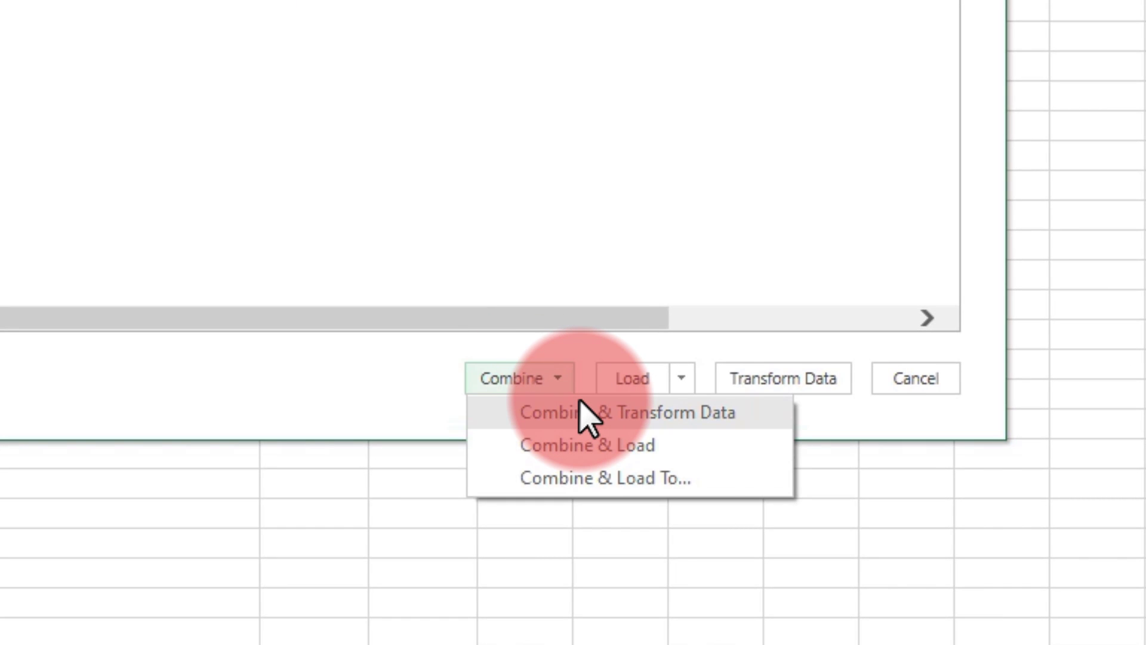
{"action": "left_click", "coordinate": [728, 415]}
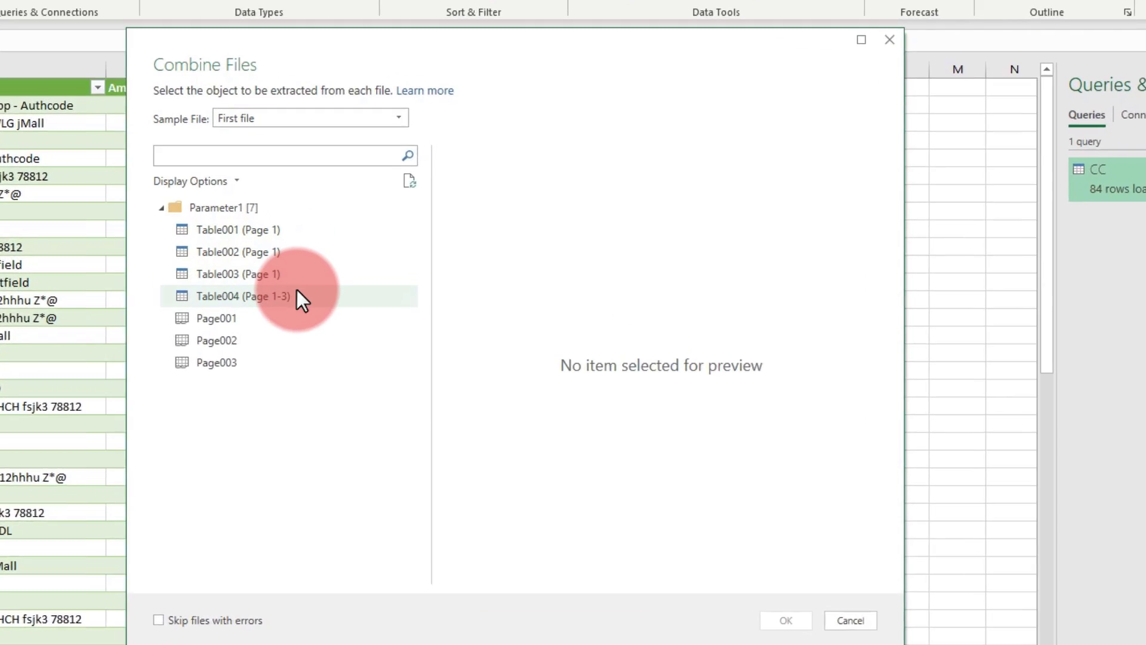
{"action": "left_click", "coordinate": [421, 282]}
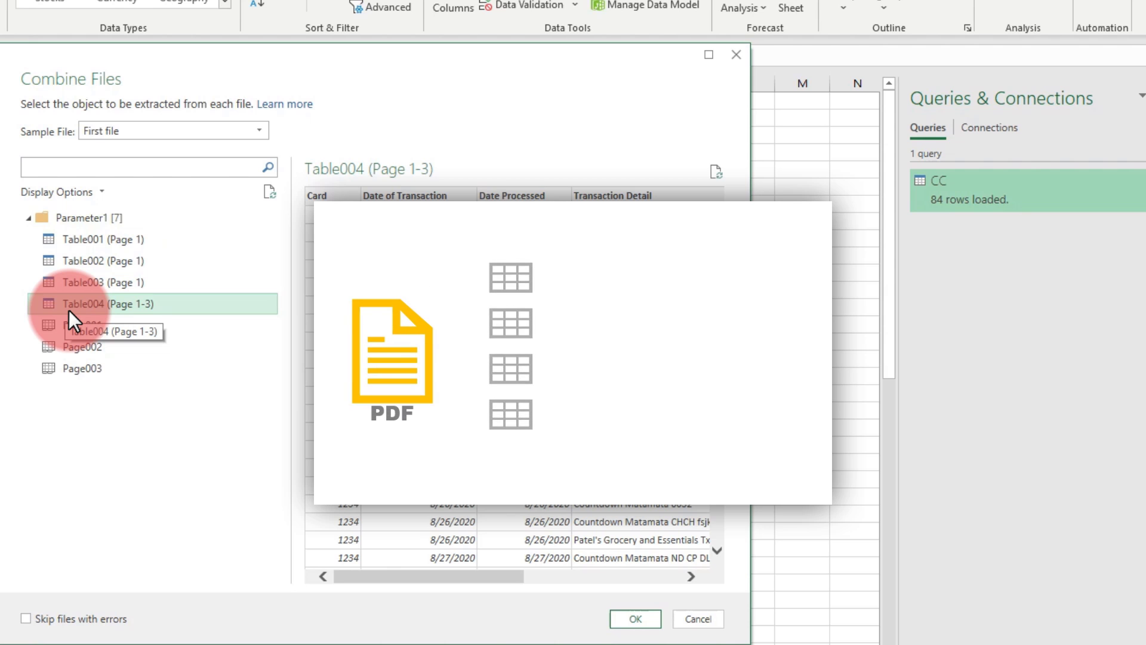
{"action": "left_click", "coordinate": [633, 618]}
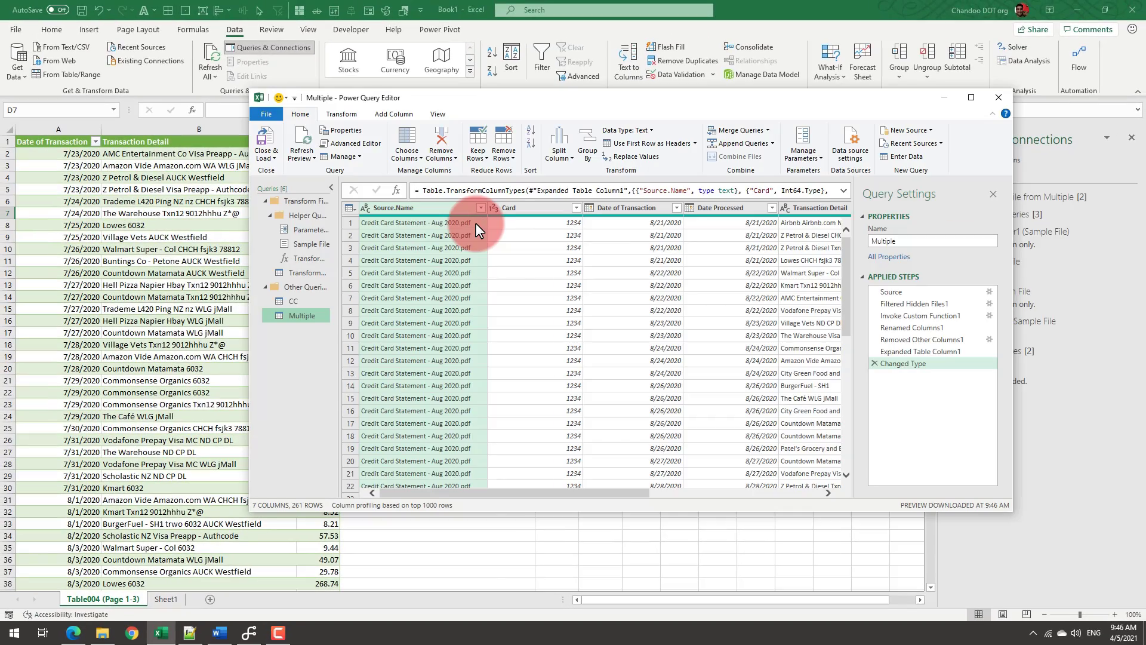
Examine the columns of the combined Multiple query, from Source.Name and Card through Column5 and Amount.
{"action": "left_click_drag", "start_coordinate": [570, 491], "coordinate": [724, 517]}
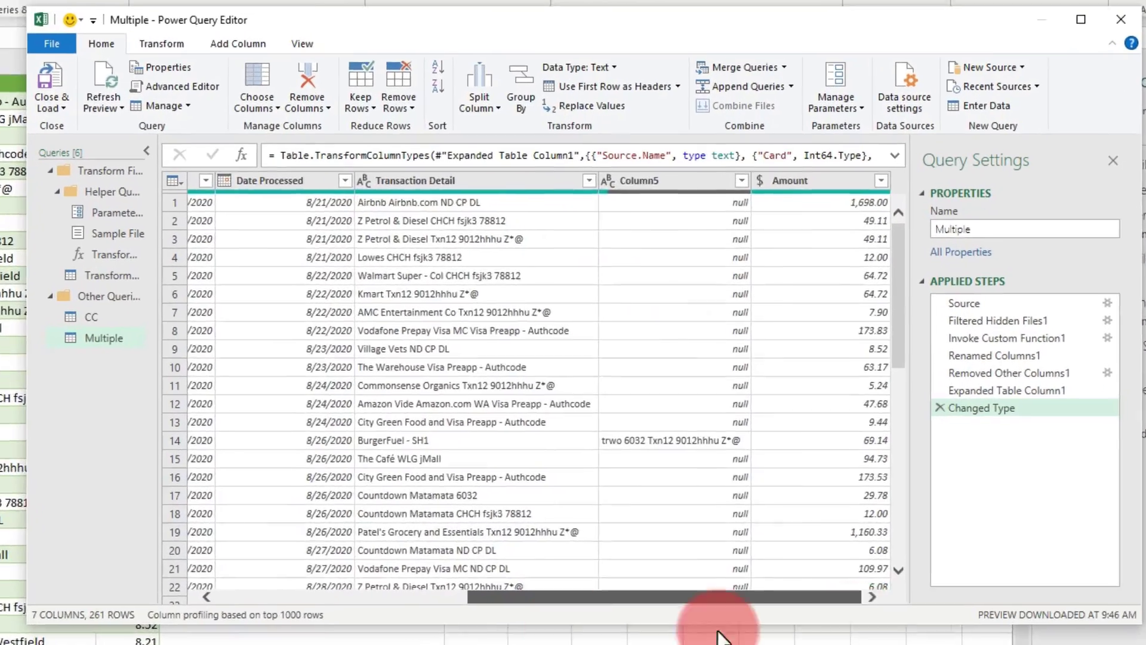
{"action": "left_click_drag", "start_coordinate": [720, 636], "coordinate": [443, 619]}
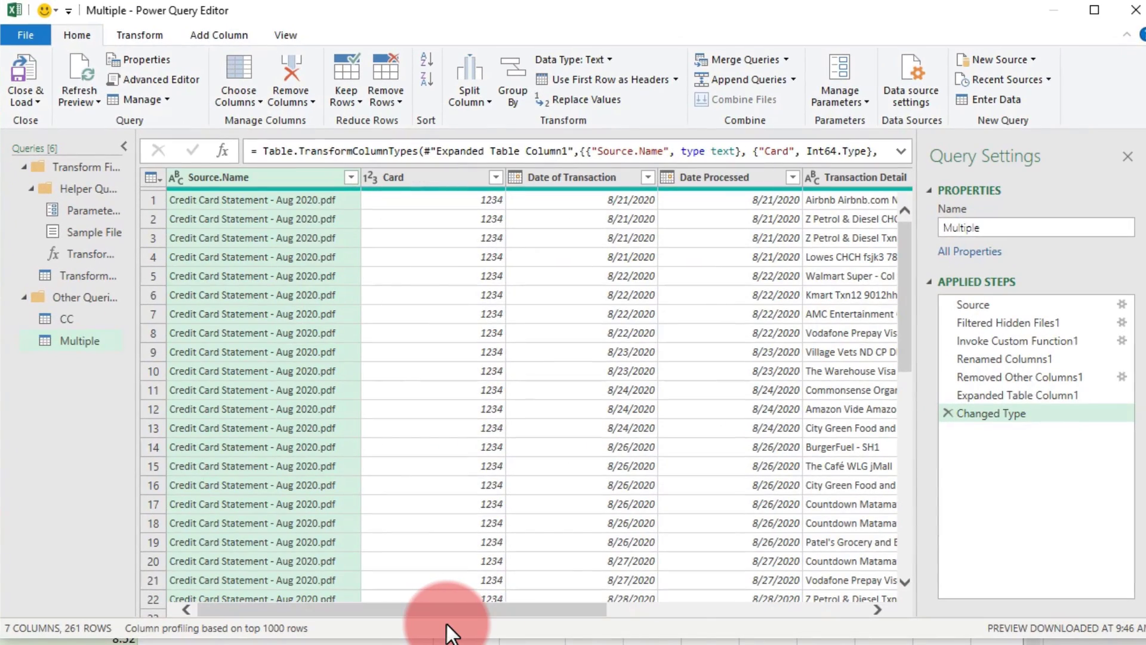
{"action": "left_click", "coordinate": [475, 177]}
{"action": "left_click", "coordinate": [585, 177]}
{"action": "left_click", "coordinate": [742, 178]}
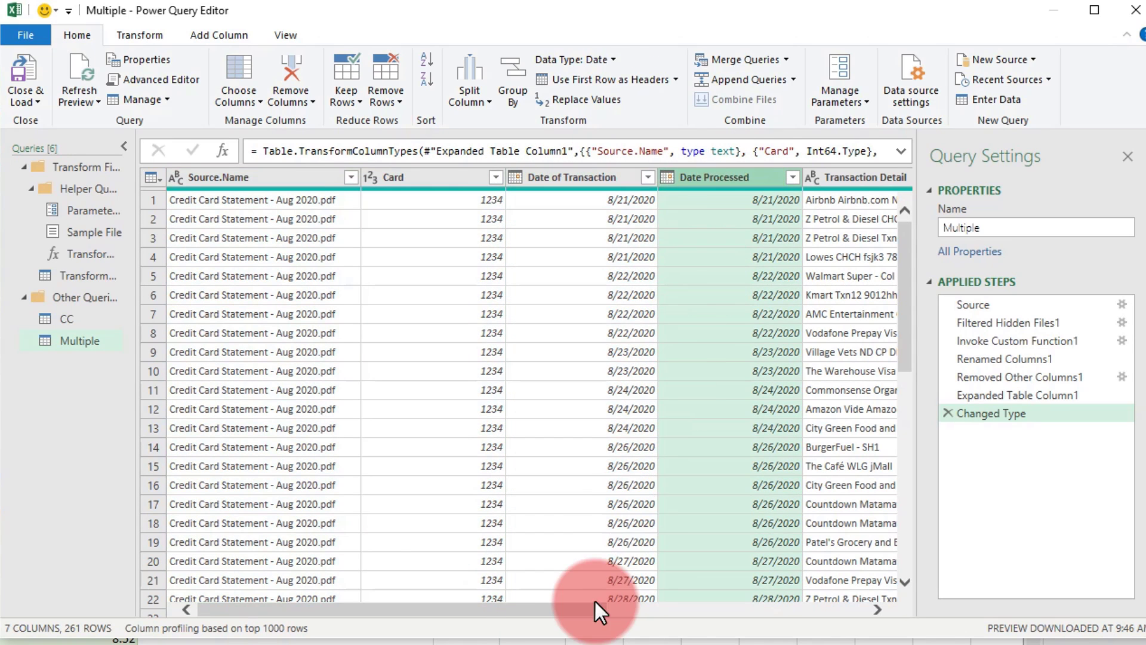
{"action": "left_click_drag", "start_coordinate": [596, 609], "coordinate": [836, 610]}
{"action": "left_click", "coordinate": [578, 179]}
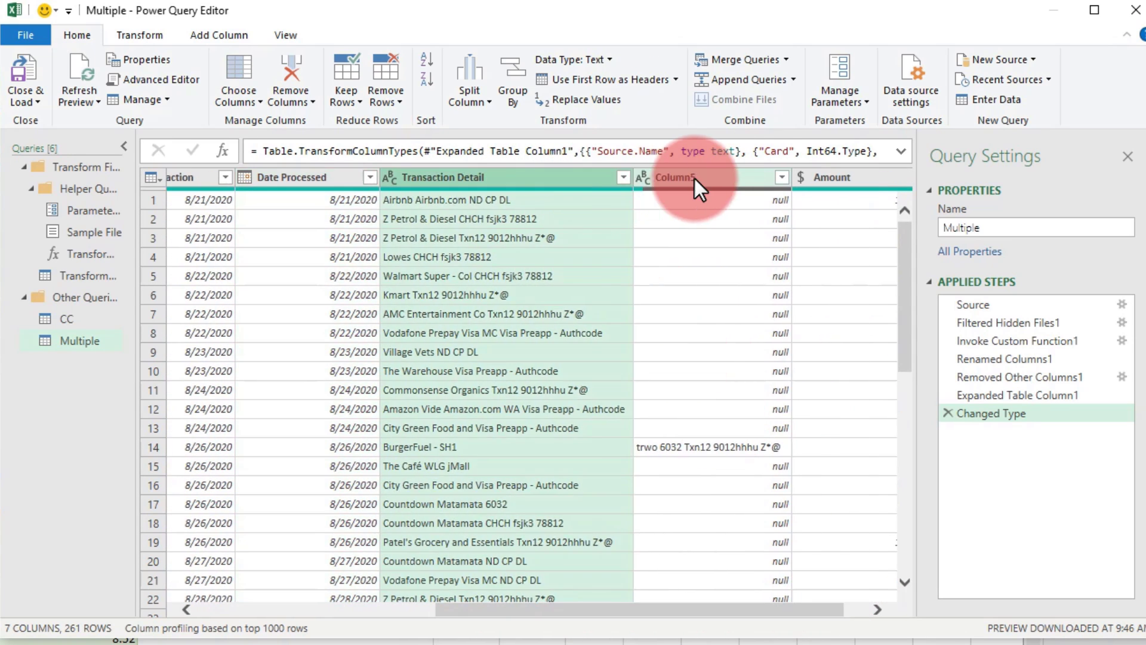
{"action": "left_click", "coordinate": [699, 177]}
{"action": "left_click", "coordinate": [877, 609]}
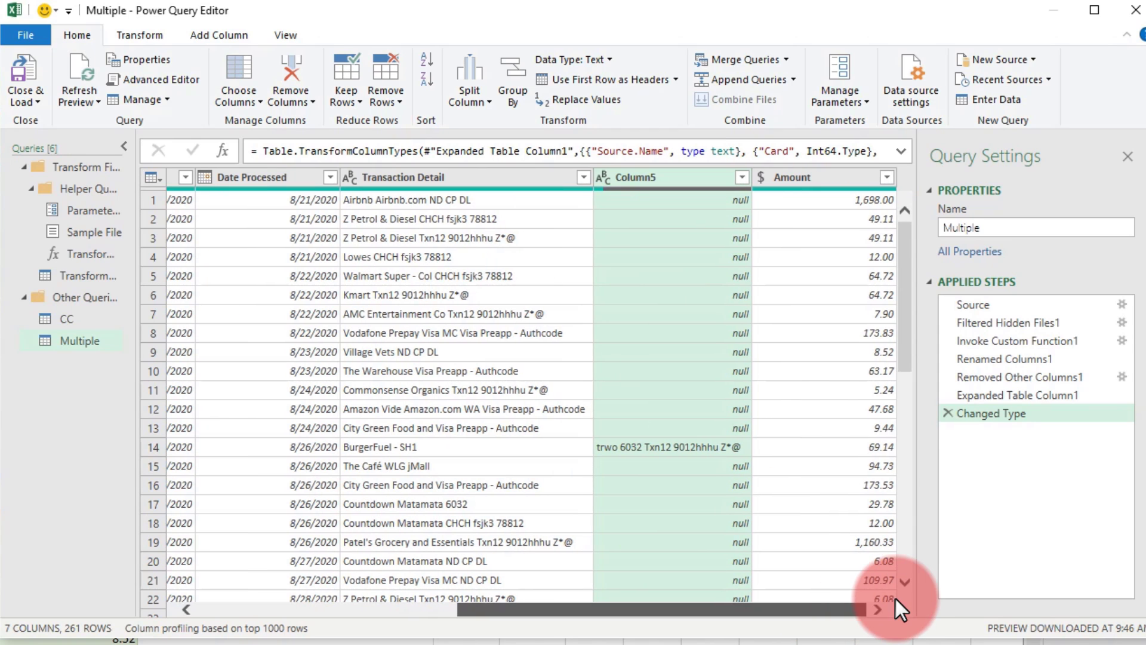
{"action": "left_click", "coordinate": [828, 175]}
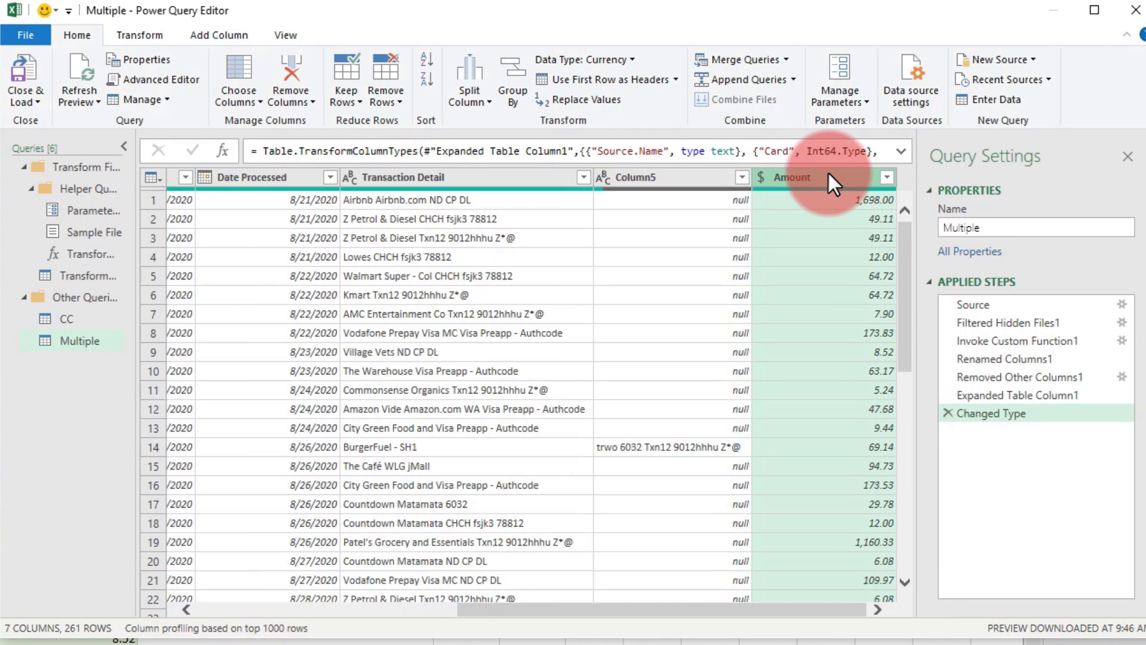
{"action": "left_click_drag", "start_coordinate": [749, 610], "coordinate": [400, 581]}
Remove the Source.Name, Card and Date Processed columns from the Multiple query.
{"action": "left_click", "coordinate": [253, 177]}
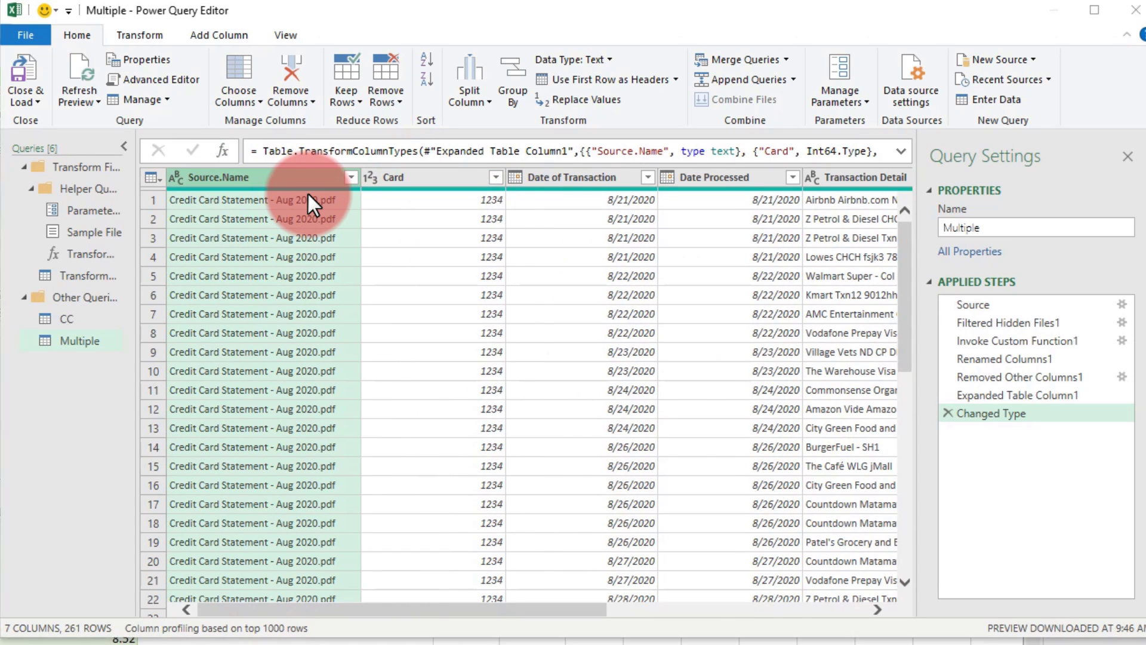
{"action": "left_click", "coordinate": [430, 173], "text": "ctrl"}
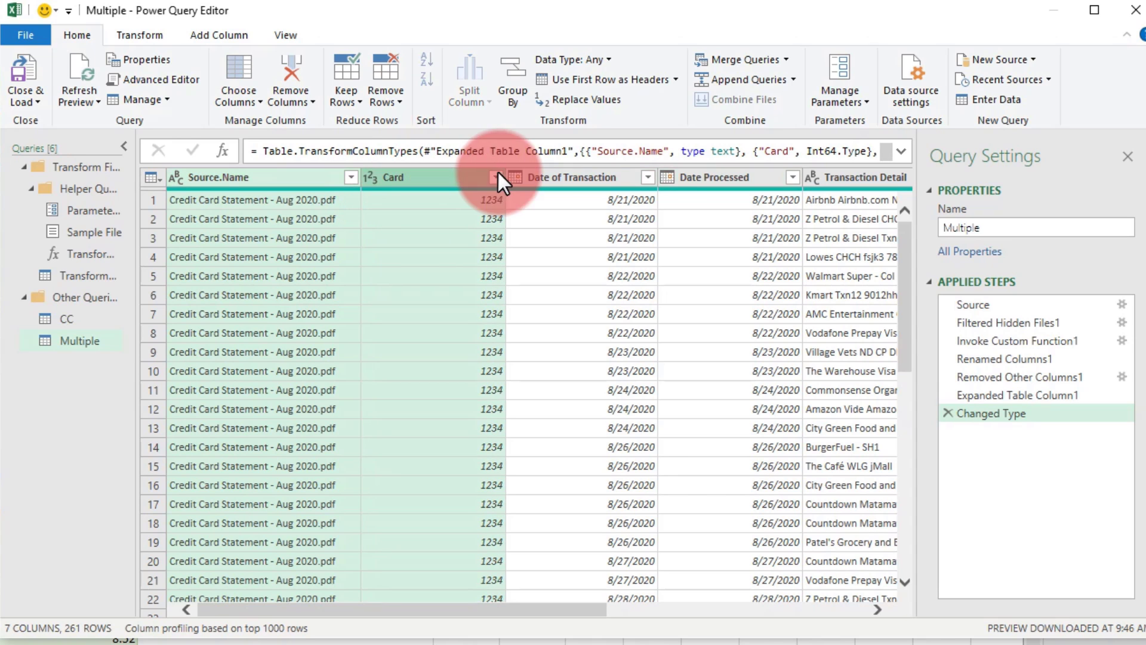
{"action": "left_click", "coordinate": [740, 175], "text": "shift"}
{"action": "right_click", "coordinate": [740, 172]}
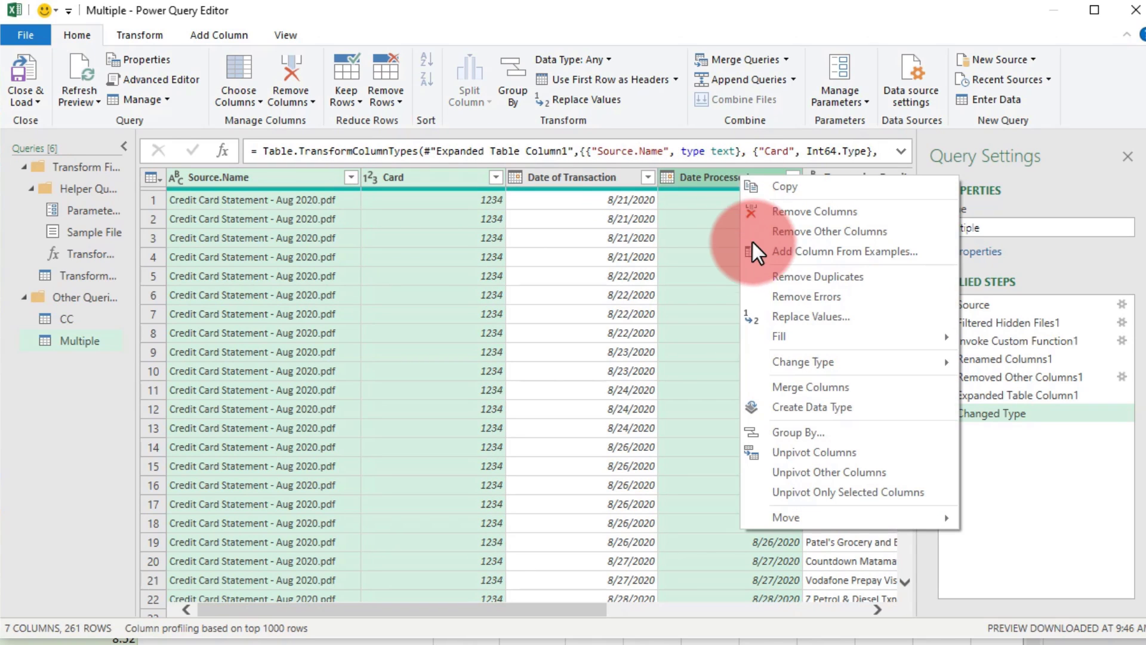
{"action": "left_click", "coordinate": [796, 213]}
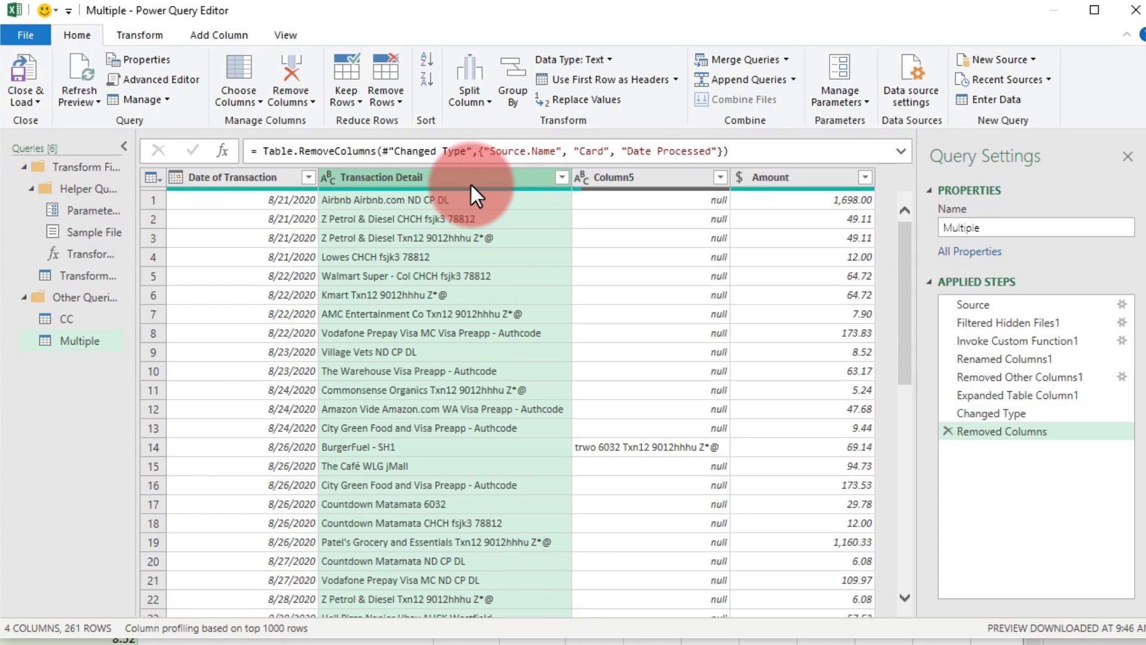
Merge the Transaction Detail and Column5 columns without a separator into a new column named Detail.
{"action": "left_click", "coordinate": [643, 179], "text": "shift"}
{"action": "left_click", "coordinate": [431, 182]}
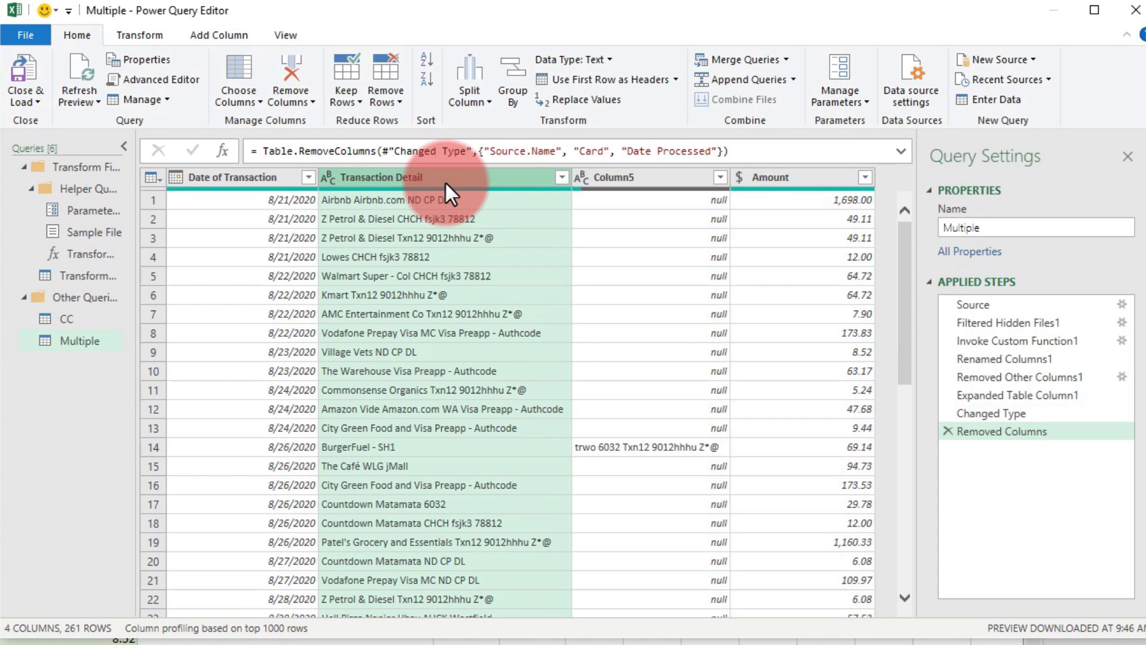
{"action": "left_click", "coordinate": [657, 177], "text": "shift"}
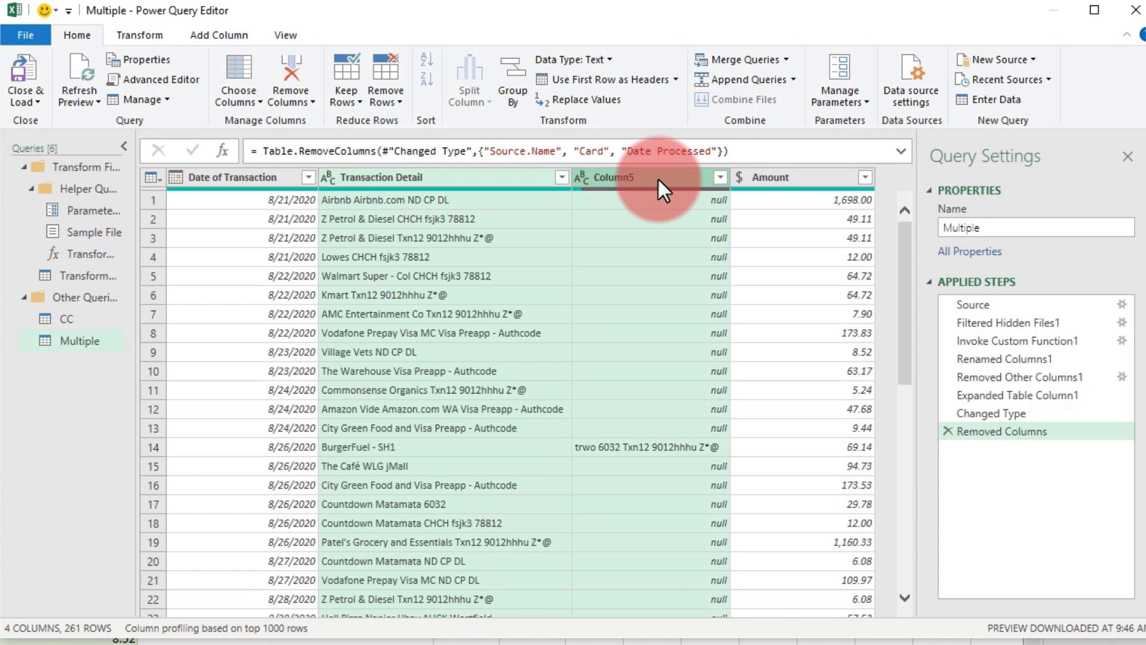
{"action": "left_click", "coordinate": [149, 35]}
{"action": "left_click", "coordinate": [663, 59]}
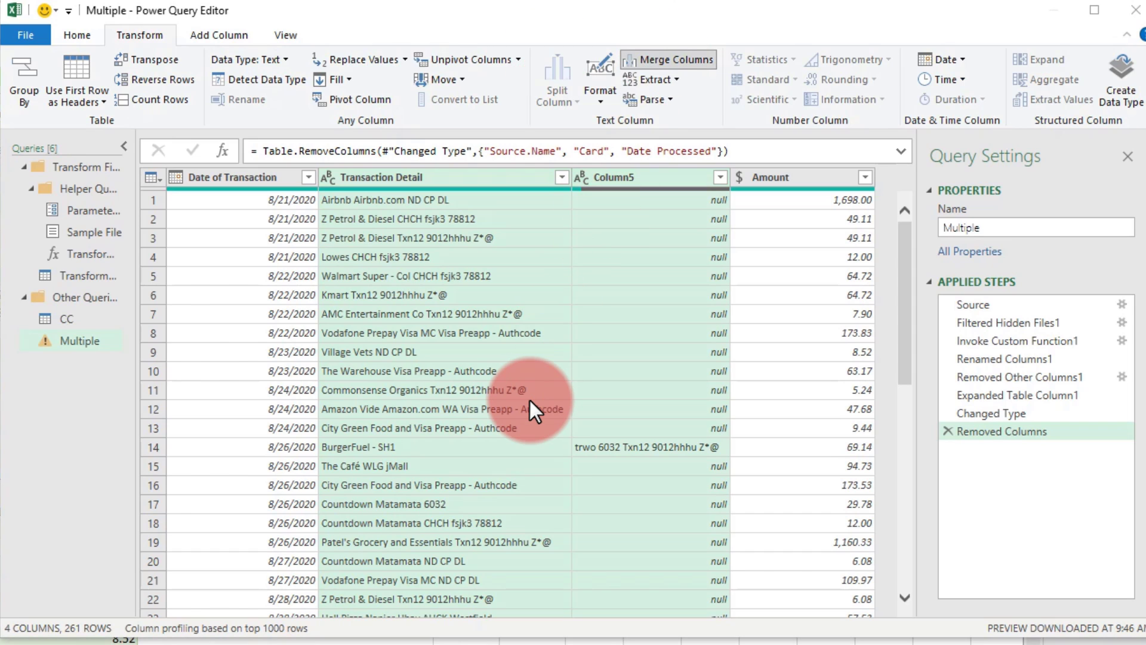
{"action": "double_click", "coordinate": [250, 365]}
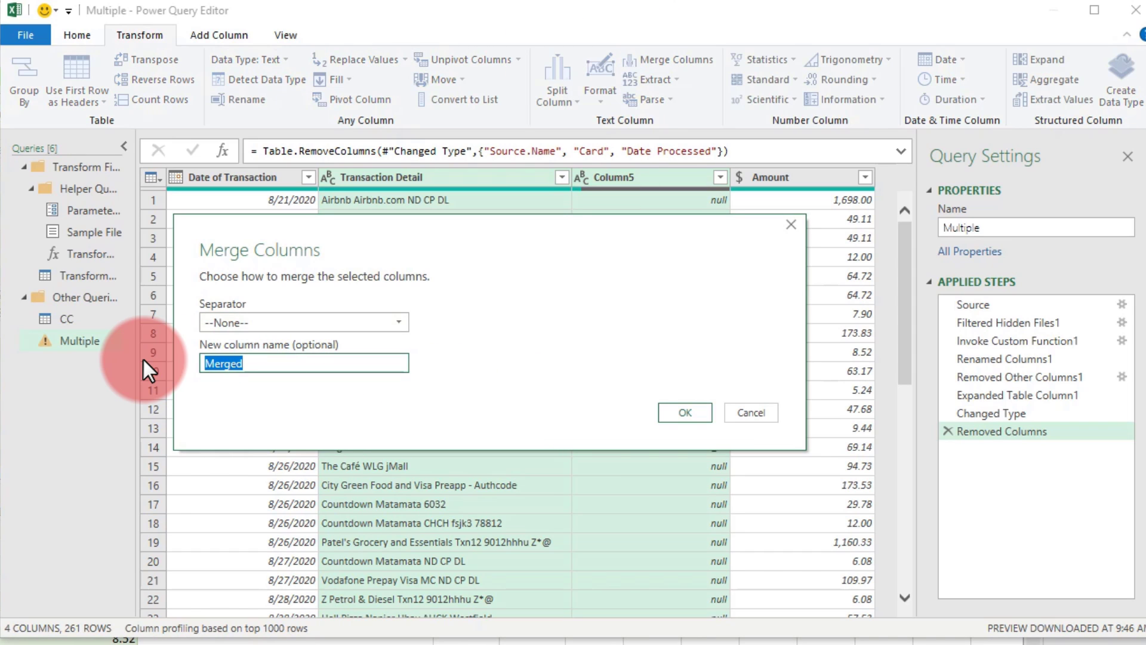
{"action": "type", "text": "Detail"}
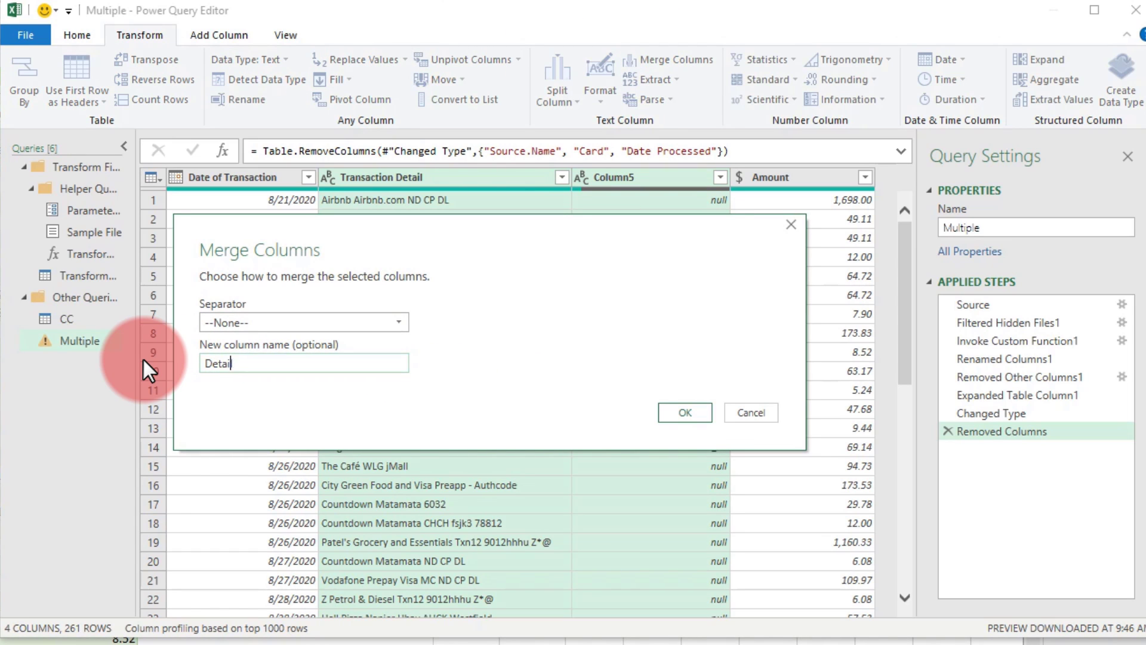
{"action": "left_click", "coordinate": [686, 413]}
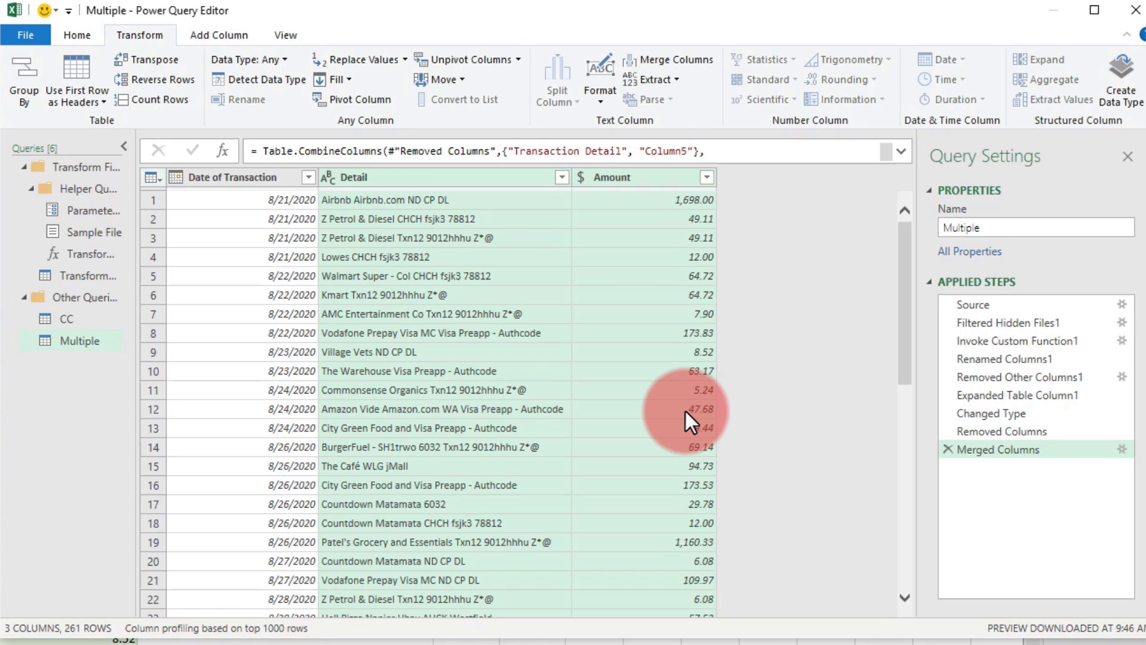
Look through the combined rows of the Multiple query to check the transaction dates and merged details from all statements.
{"action": "left_click", "coordinate": [555, 408]}
{"action": "scroll", "coordinate": [425, 404], "scroll_direction": "down", "scroll_amount": 18}
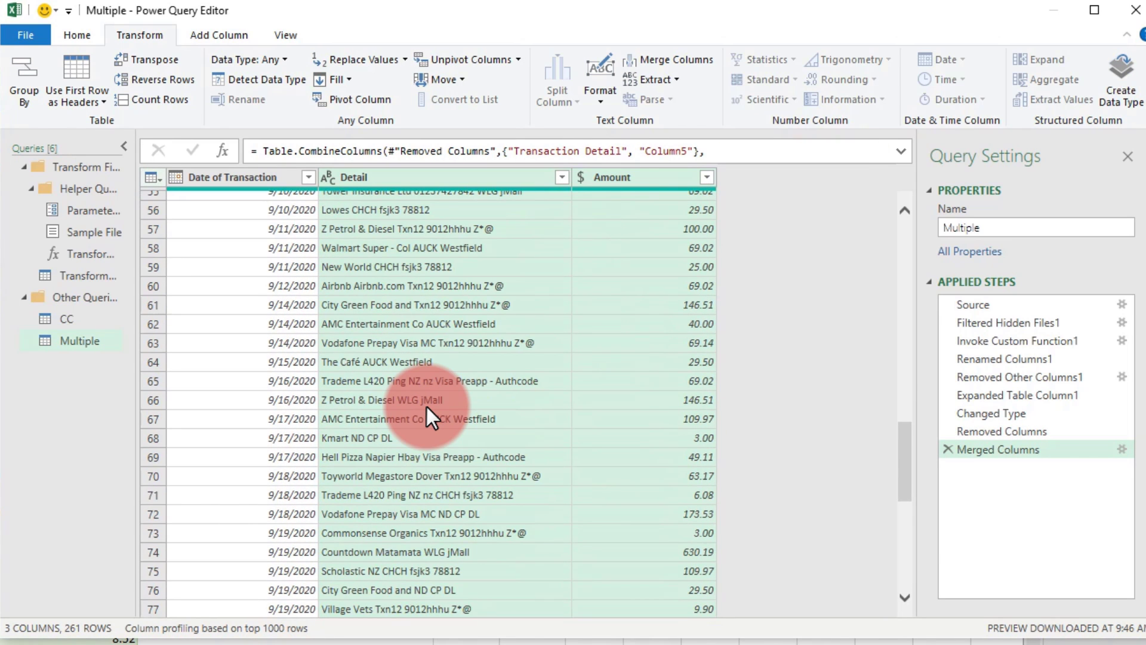
{"action": "scroll", "coordinate": [426, 403], "scroll_direction": "down", "scroll_amount": 20}
{"action": "scroll", "coordinate": [297, 498], "scroll_direction": "down", "scroll_amount": 4}
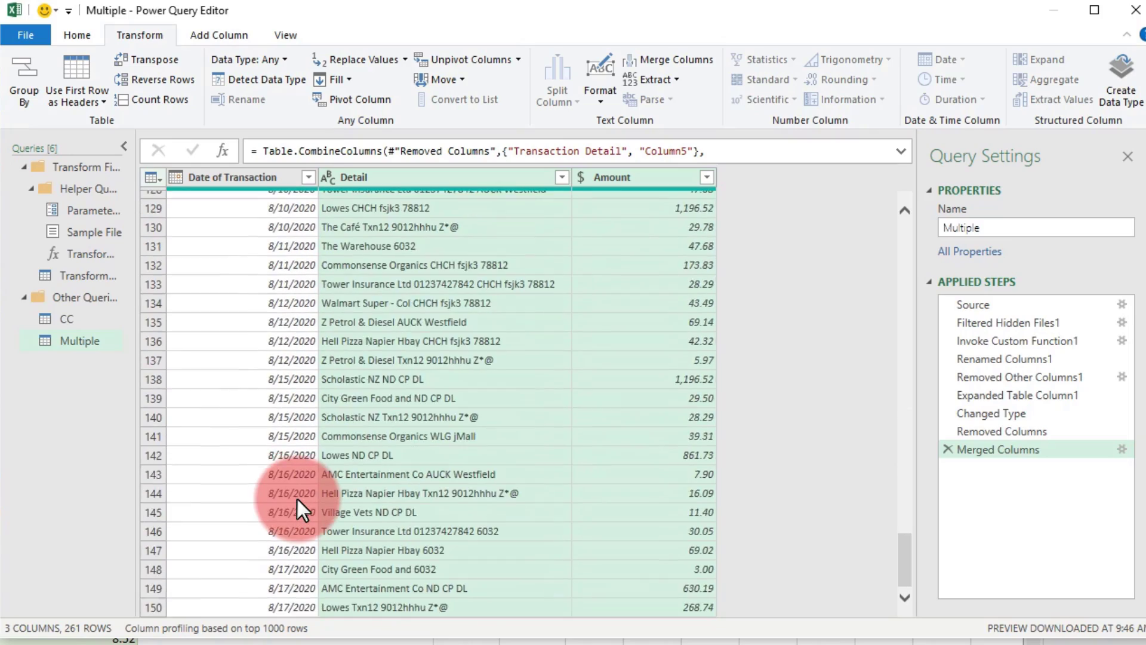
{"action": "scroll", "coordinate": [298, 500], "scroll_direction": "down", "scroll_amount": 20}
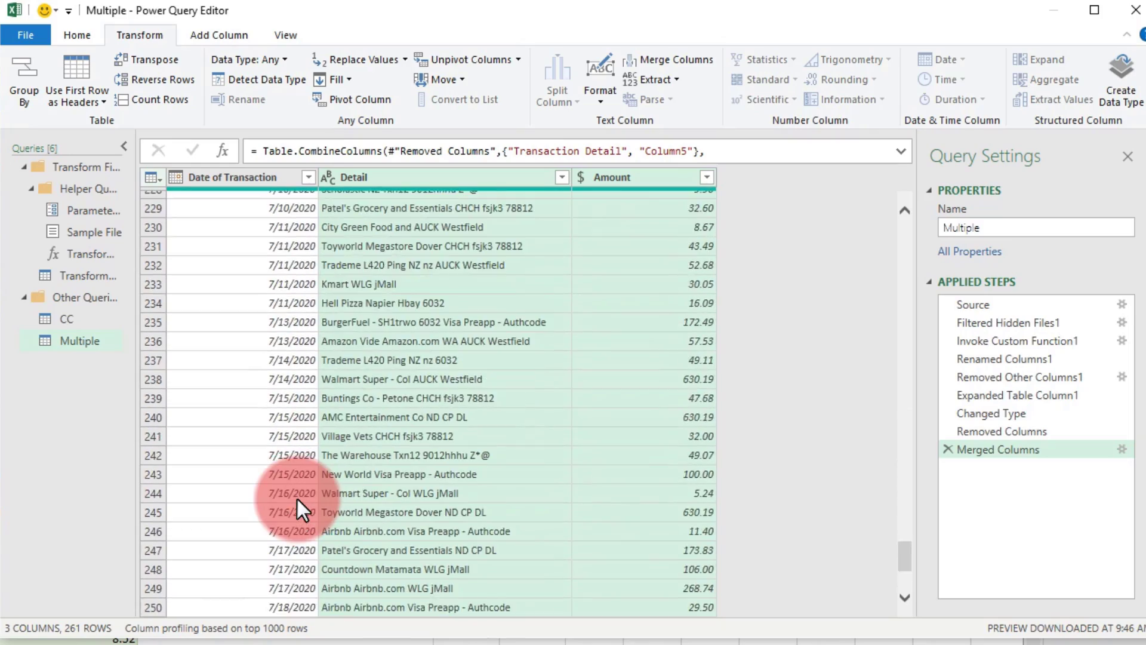
{"action": "scroll", "coordinate": [297, 498], "scroll_direction": "up", "scroll_amount": 20}
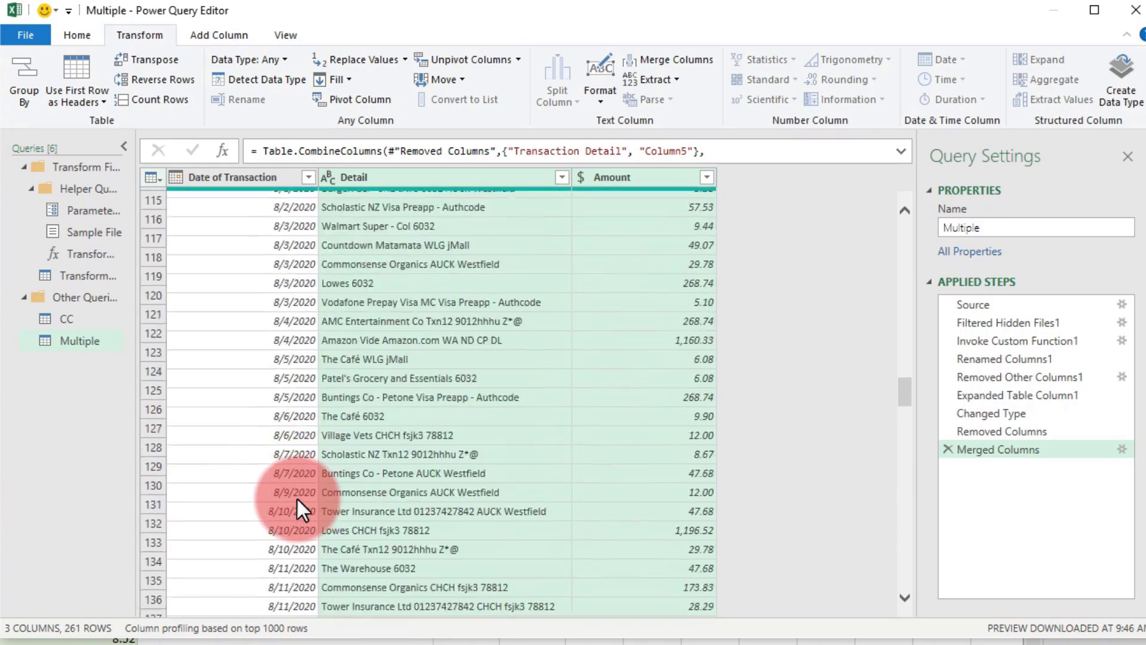
{"action": "scroll", "coordinate": [298, 498], "scroll_direction": "up", "scroll_amount": 20}
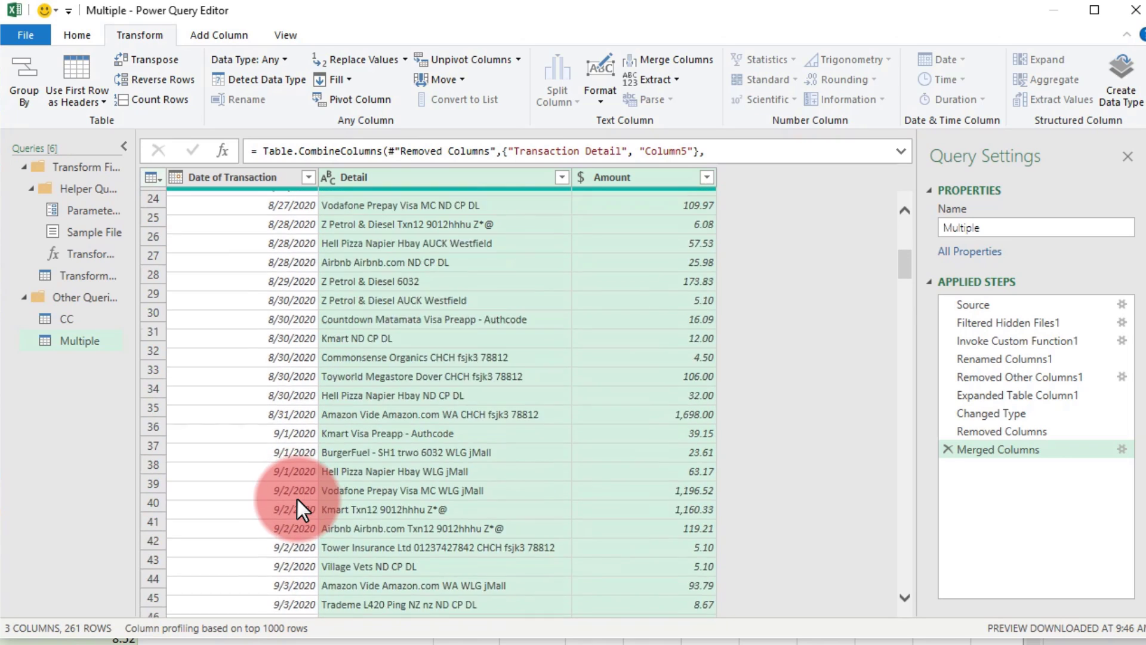
Close the query editor, loading the Multiple query's combined transactions into a new worksheet, and look through the loaded table.
{"action": "scroll", "coordinate": [297, 499], "scroll_direction": "up", "scroll_amount": 8}
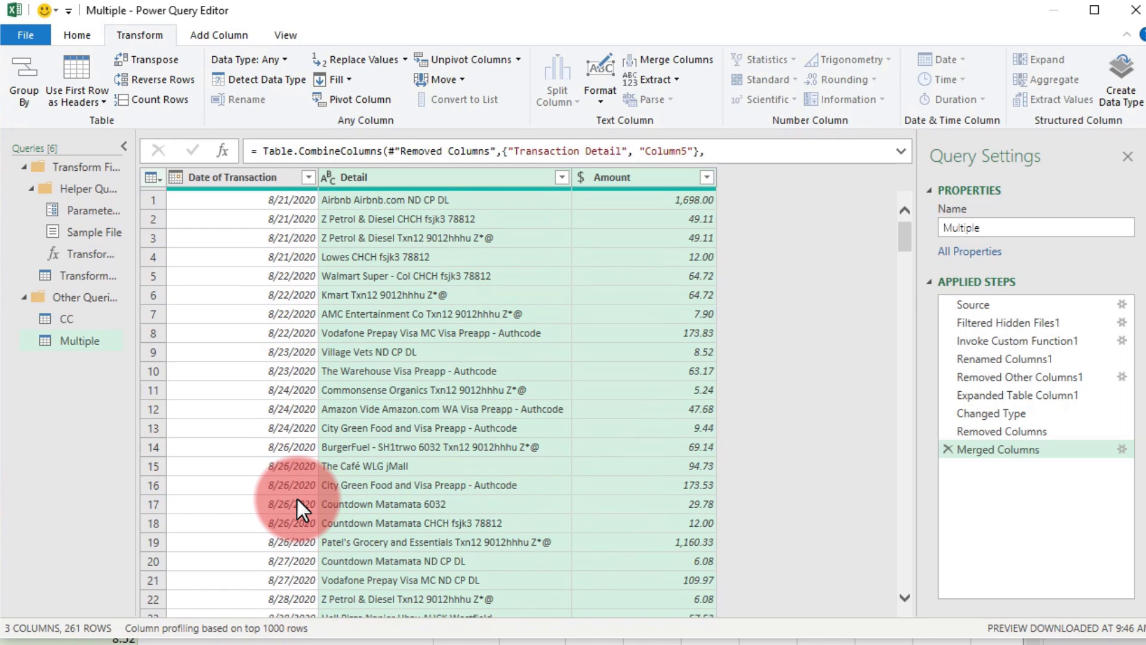
{"action": "left_click", "coordinate": [63, 39]}
{"action": "left_click", "coordinate": [24, 80]}
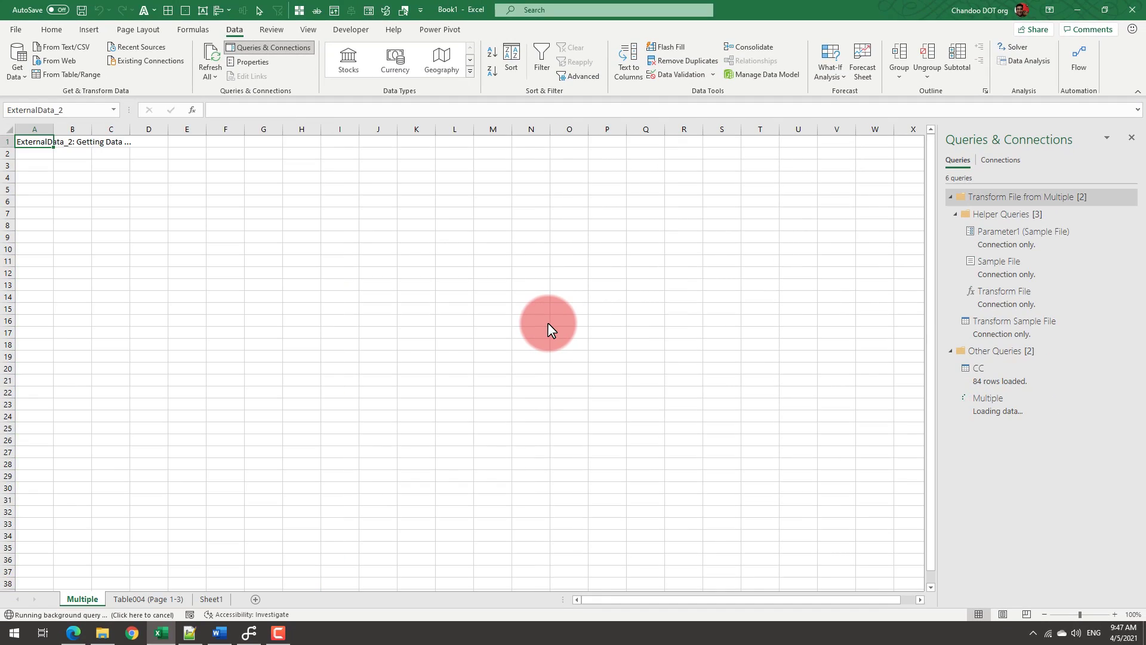
{"action": "scroll", "coordinate": [547, 322], "scroll_direction": "down", "scroll_amount": 9}
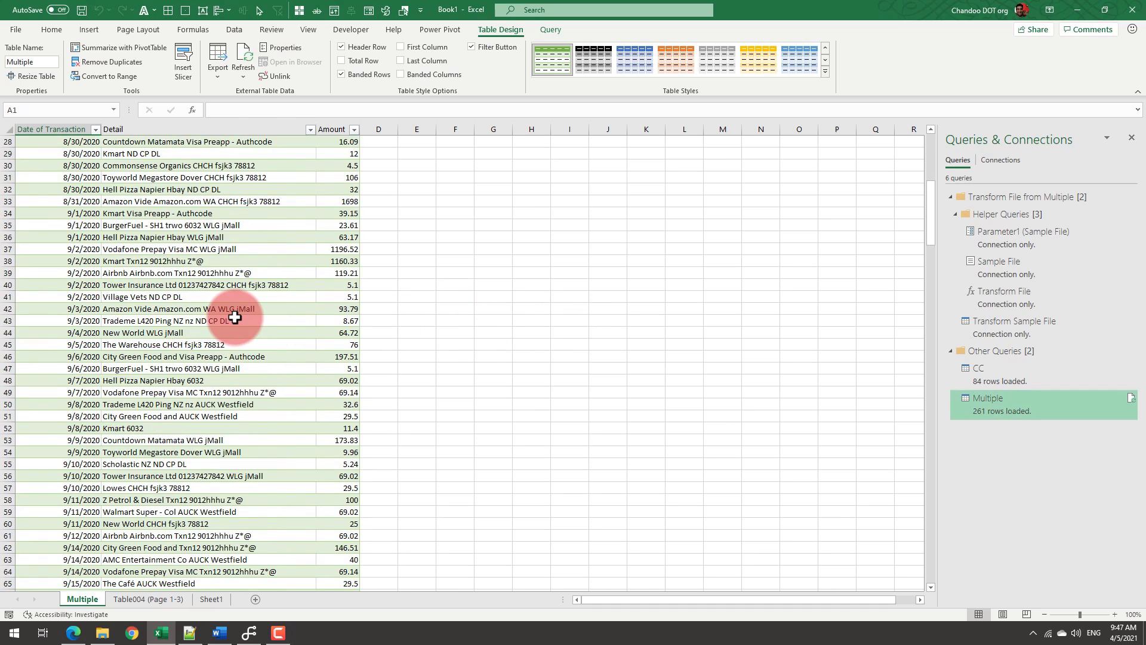
{"action": "scroll", "coordinate": [235, 318], "scroll_direction": "down", "scroll_amount": 20}
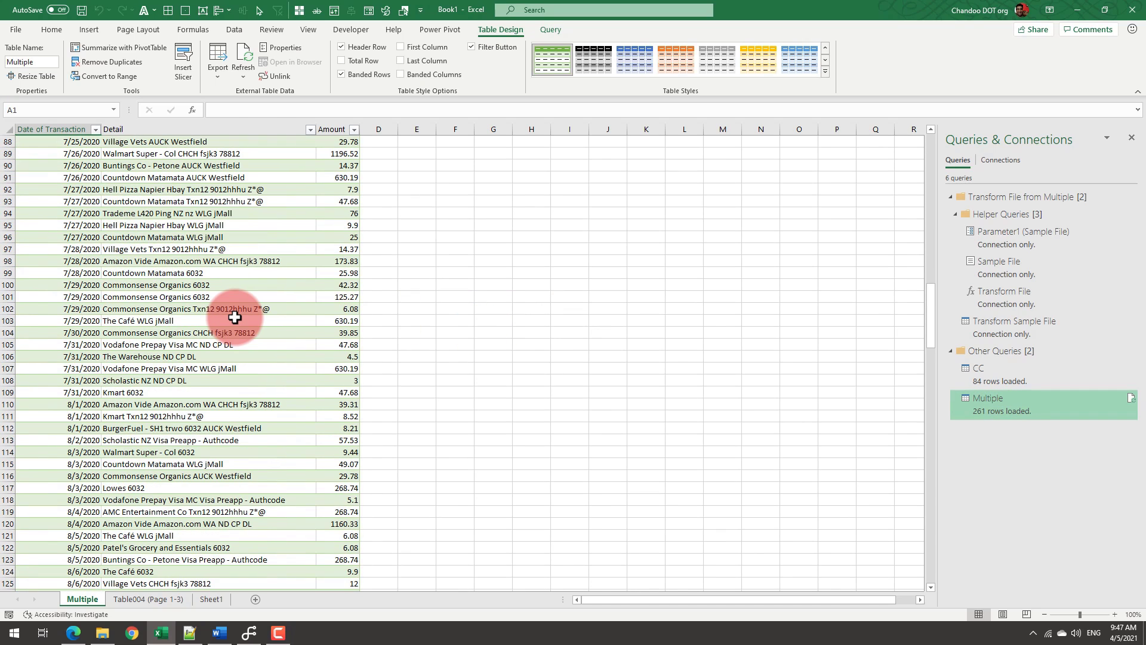
{"action": "left_click", "coordinate": [226, 31]}
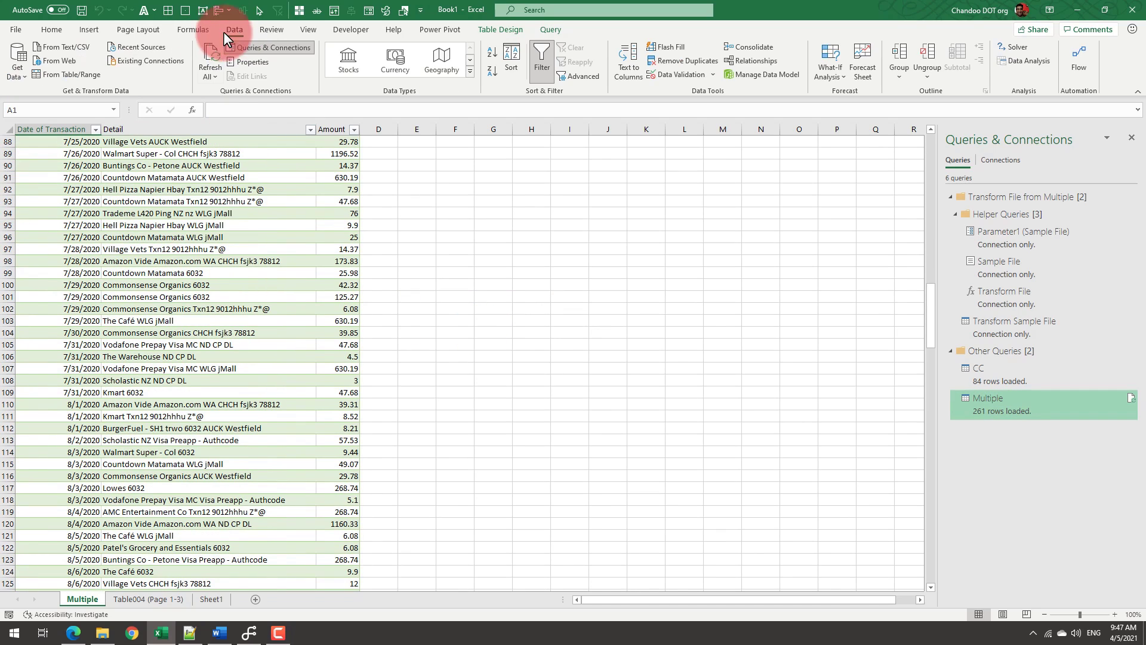
{"action": "left_click", "coordinate": [18, 76]}
{"action": "mouse_move", "coordinate": [54, 98]}
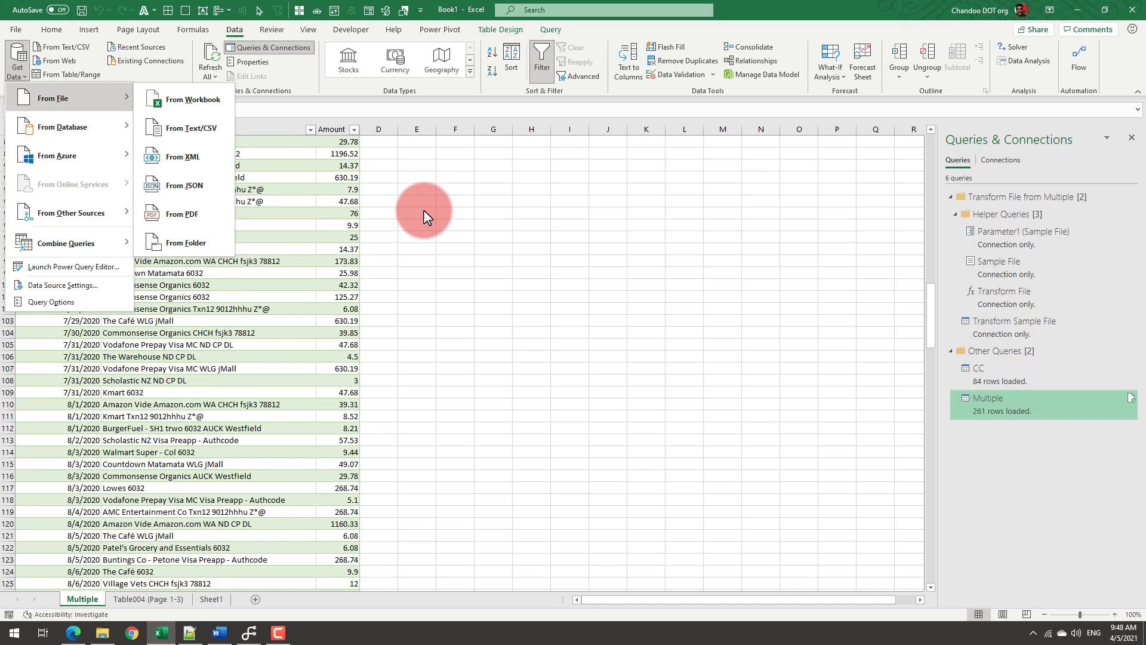
{"action": "key", "text": "Escape"}
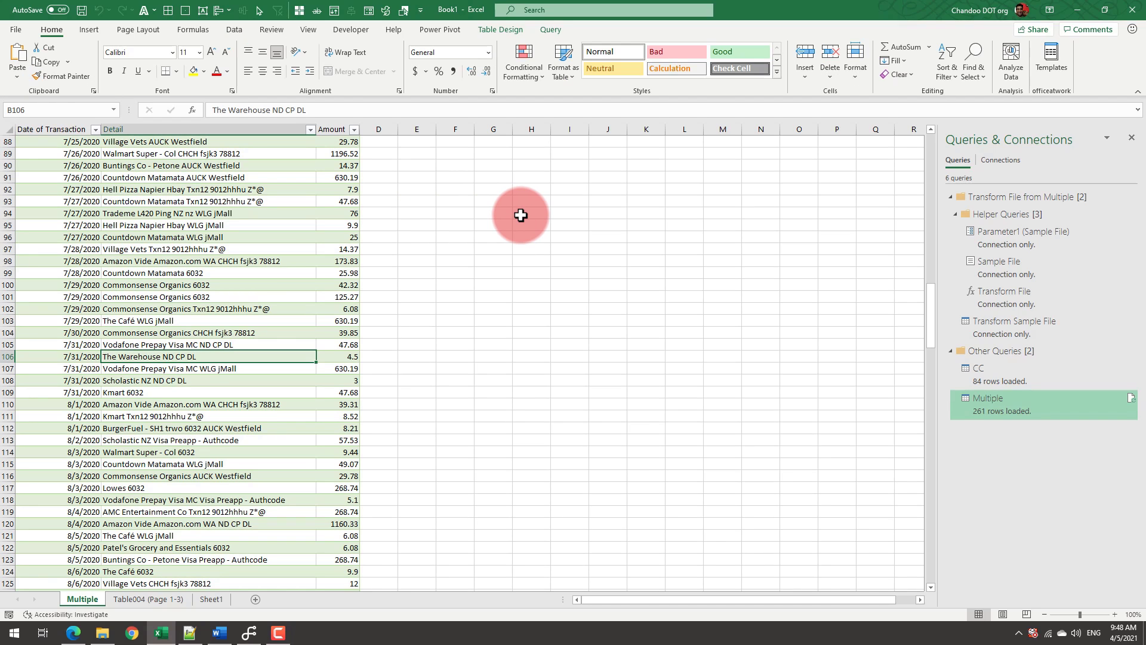